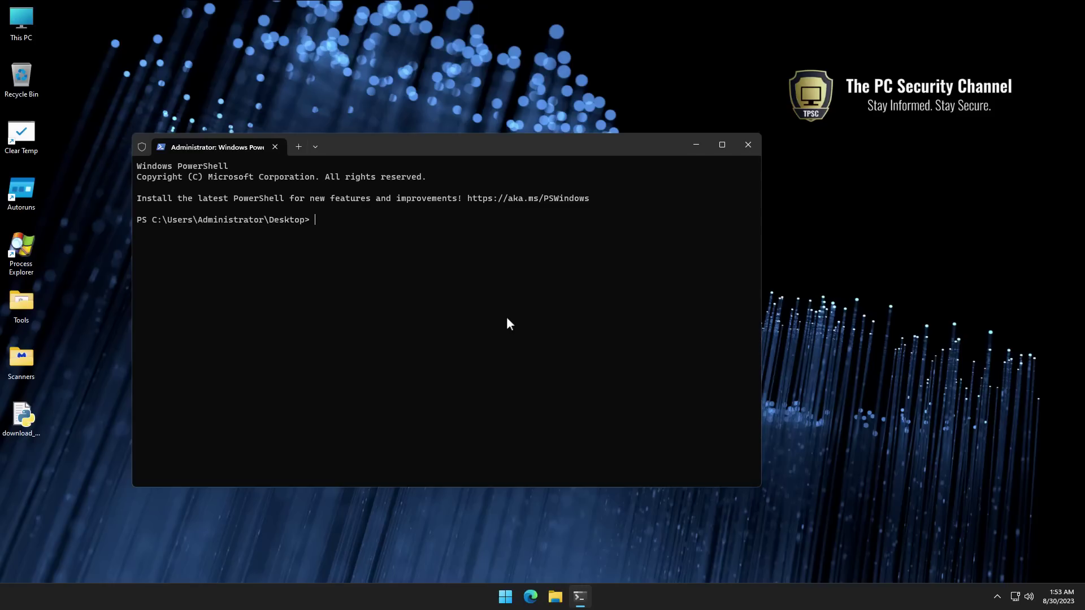
- Check the script's filename, then enter 'python download_and_run.py' at the Desktop prompt without running it
left_click(22, 419)
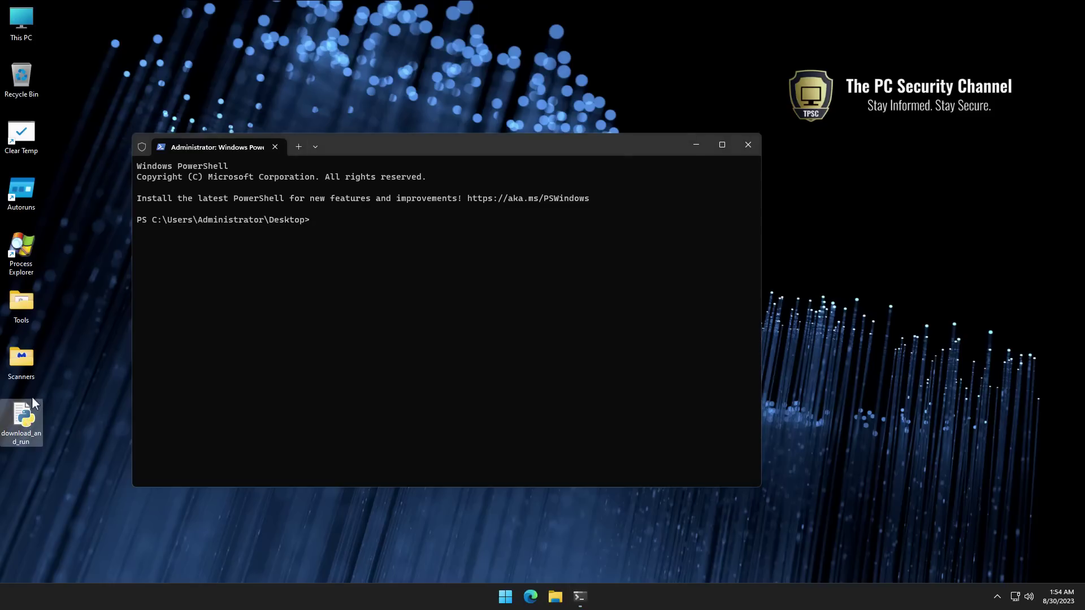
left_click(333, 346)
type("python download_and_run.py")
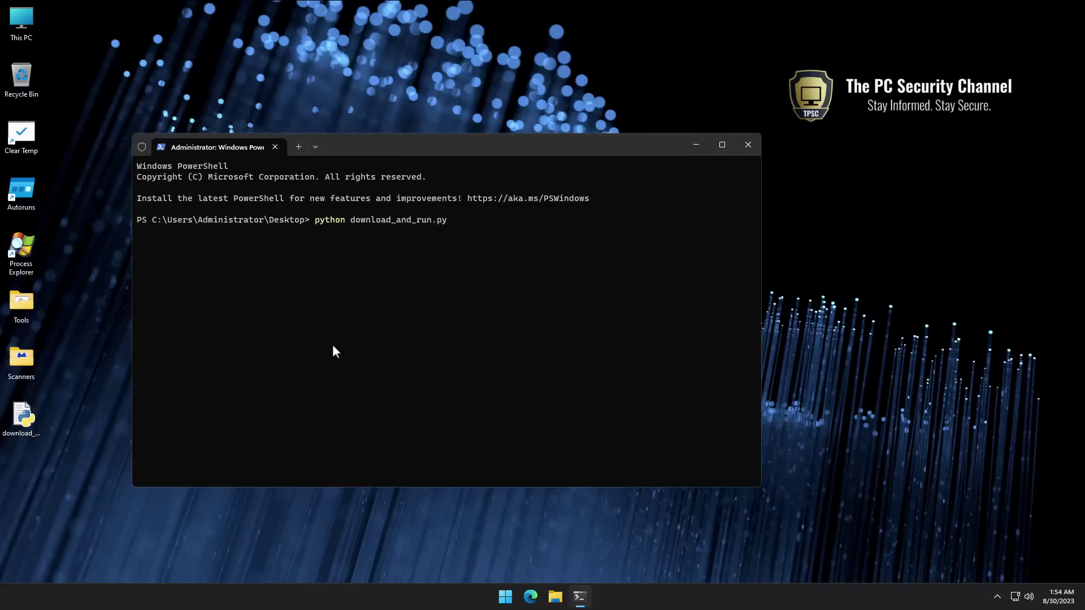
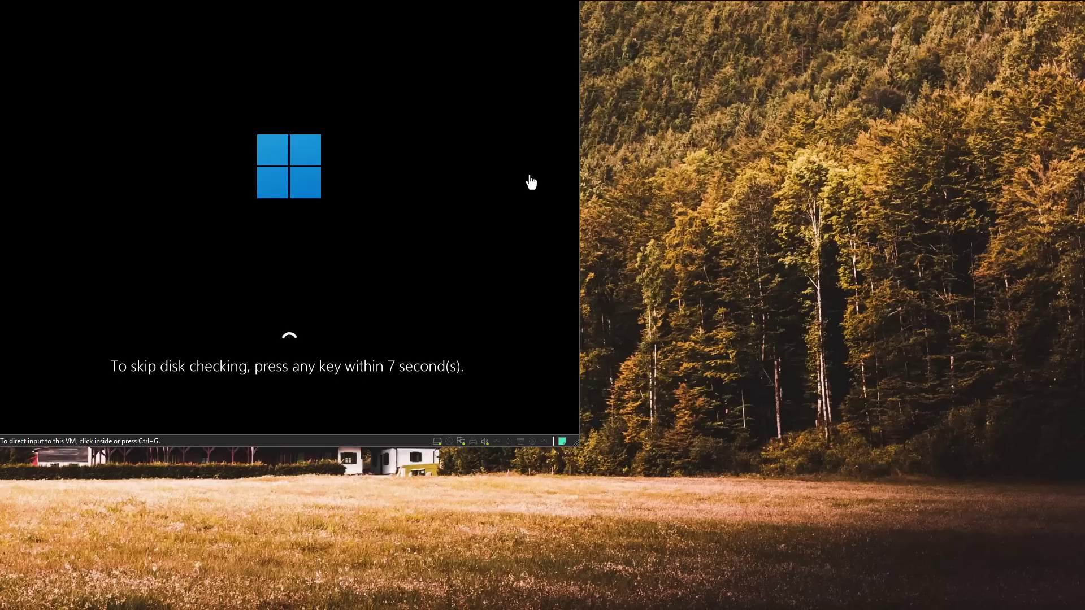
- Let the Windows 11 virtual machine capture input so it boots to its desktop
left_click(529, 181)
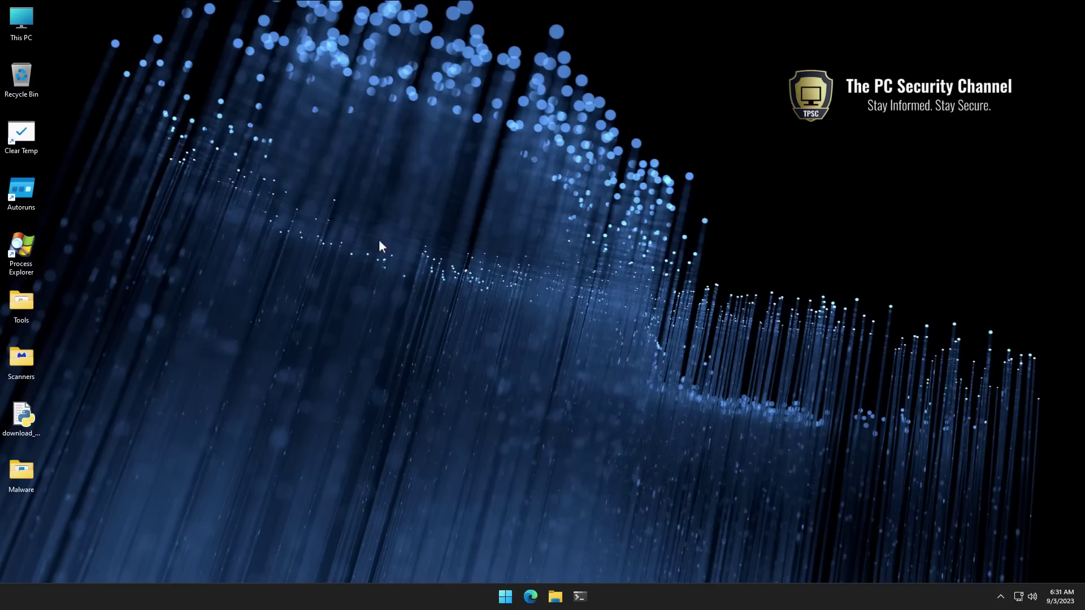
- Open the desktop Malware folder and scroll through its contents
double_click(21, 472)
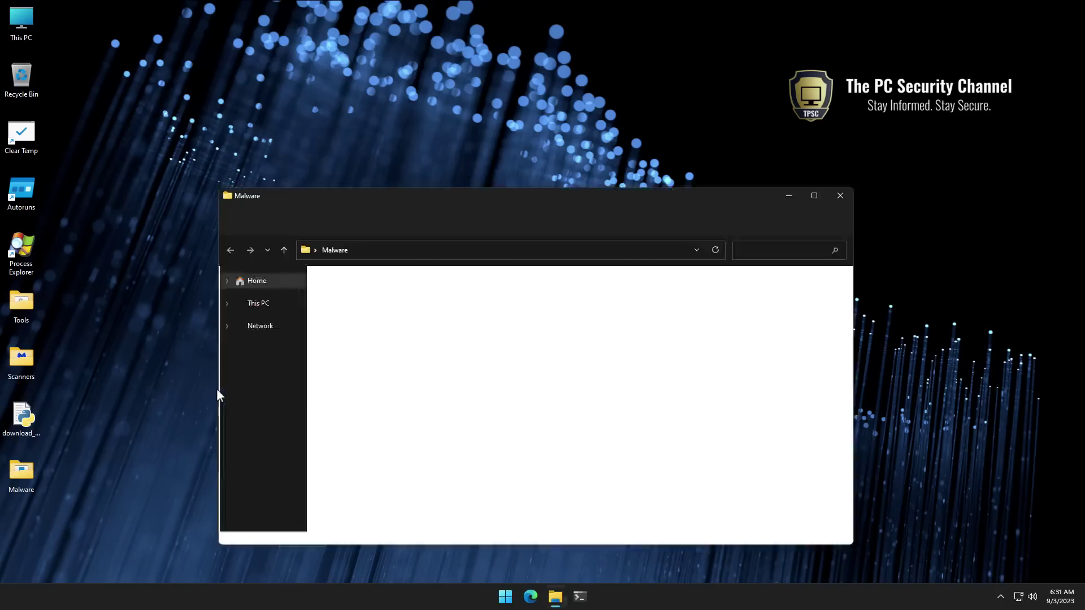
scroll(387, 418, "down", 4)
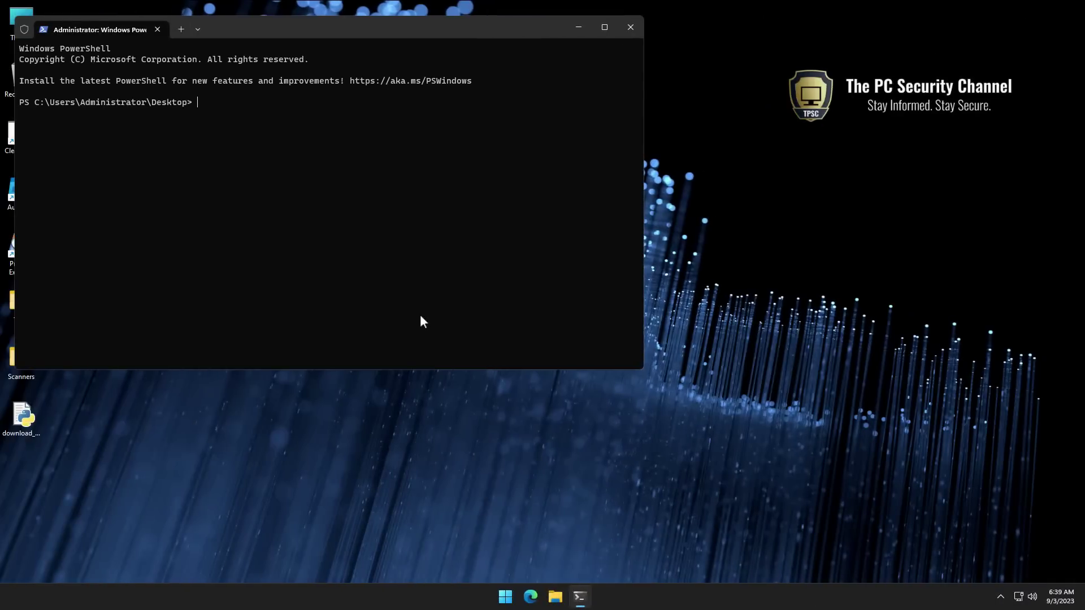
- Run python download_and_run.py in PowerShell to download all 100 samples, then open the Malware folder
left_click_drag(322, 22, 394, 104)
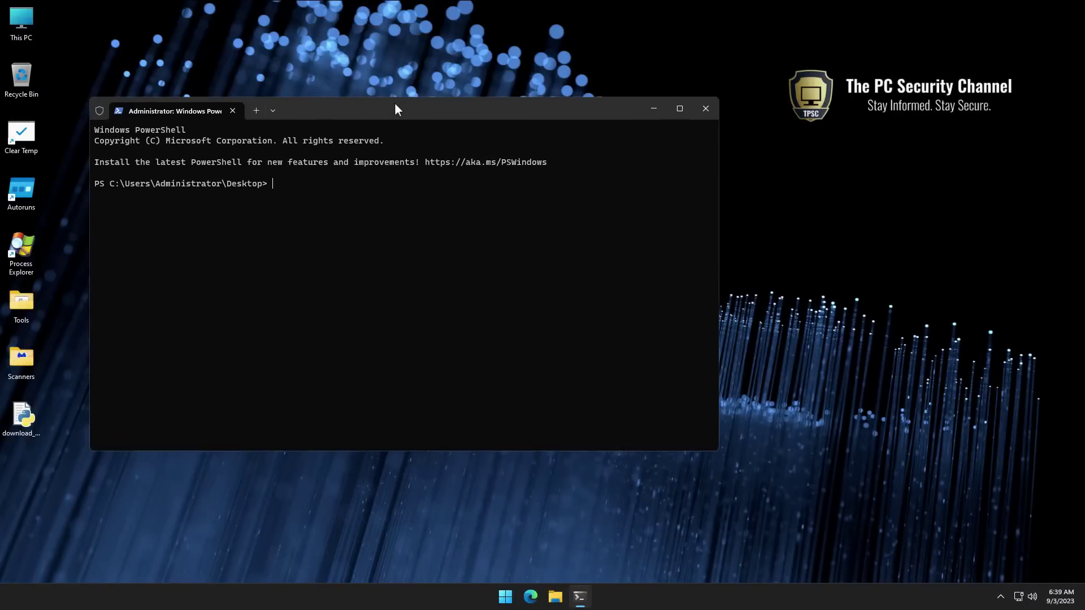
type("python download_and_run.py")
key("Return")
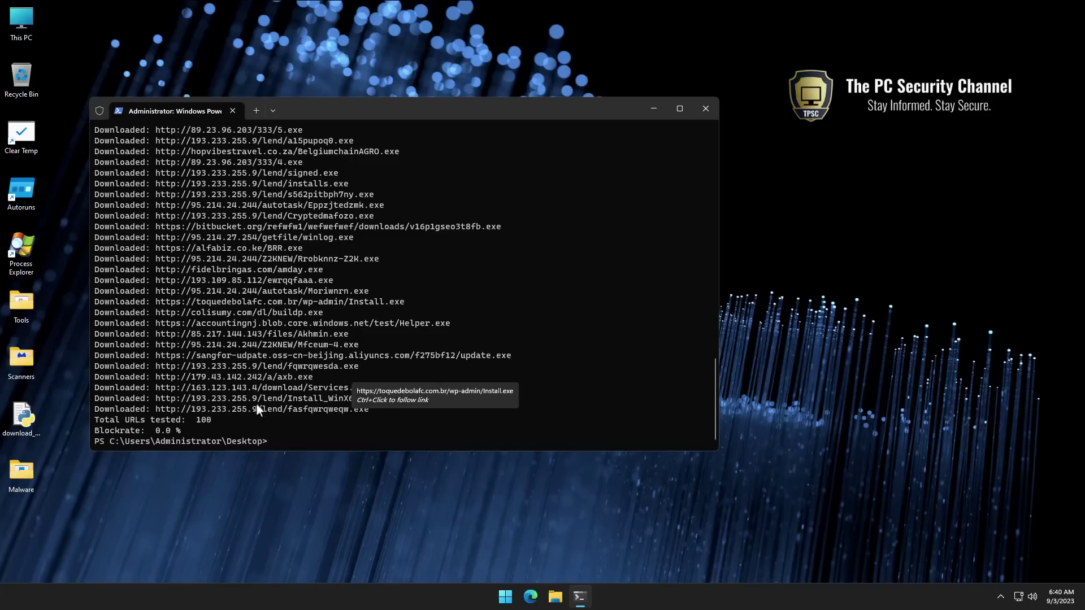
double_click(38, 470)
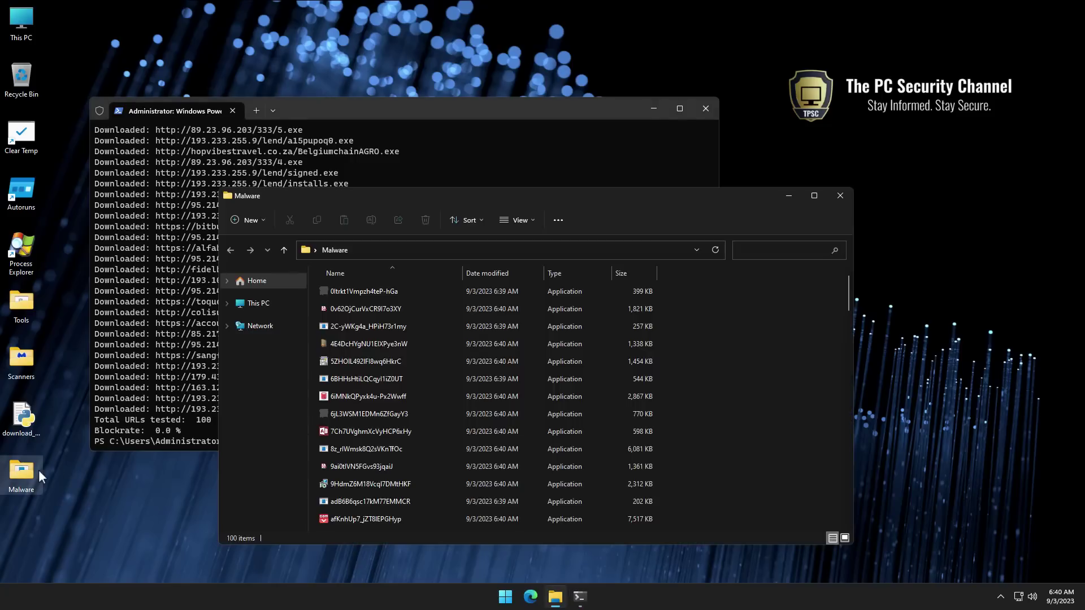
- Run the first few samples in the list, including 5ZHOIL492lFl8wq6HkrC
double_click(362, 291)
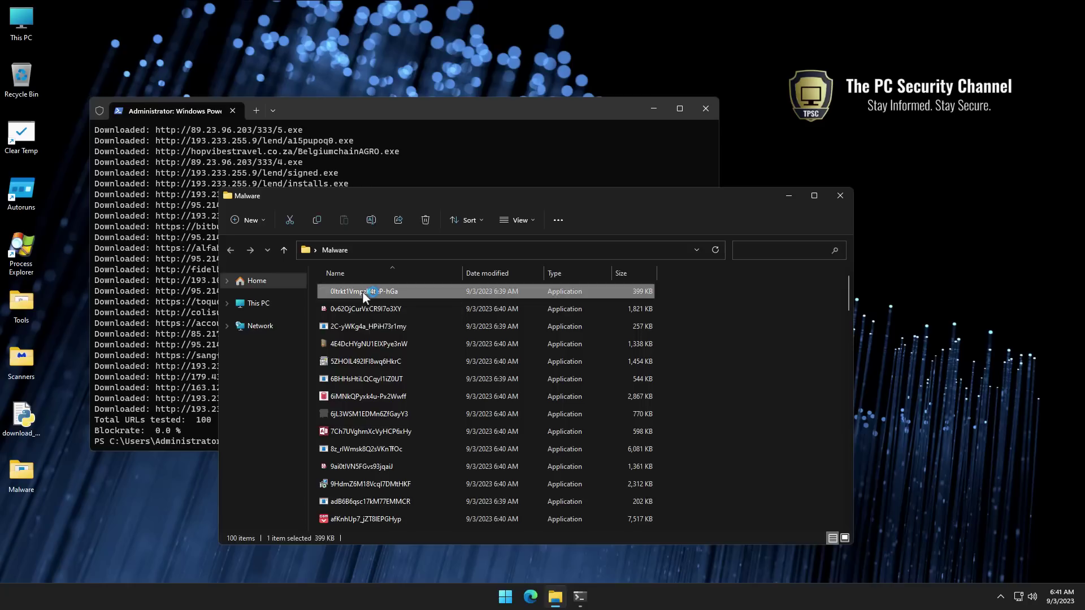
double_click(360, 309)
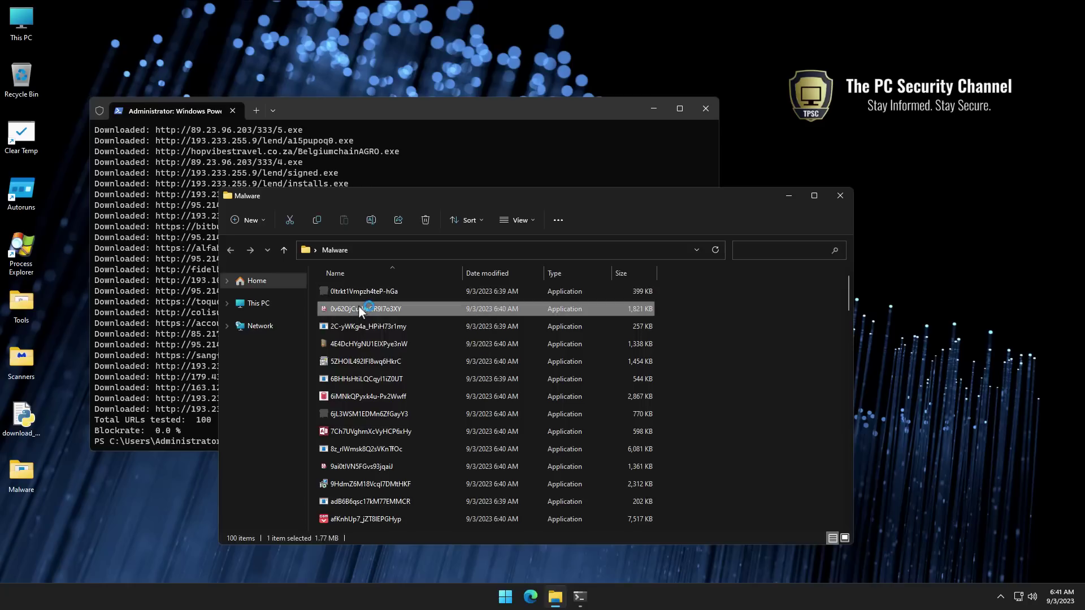
double_click(360, 395)
double_click(359, 378)
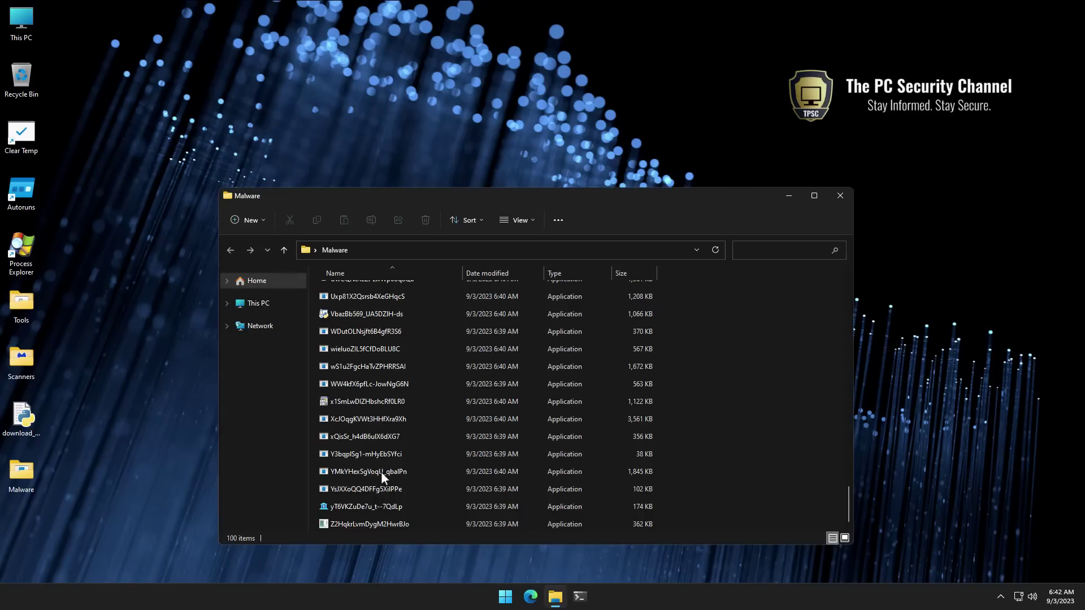
left_click(378, 520)
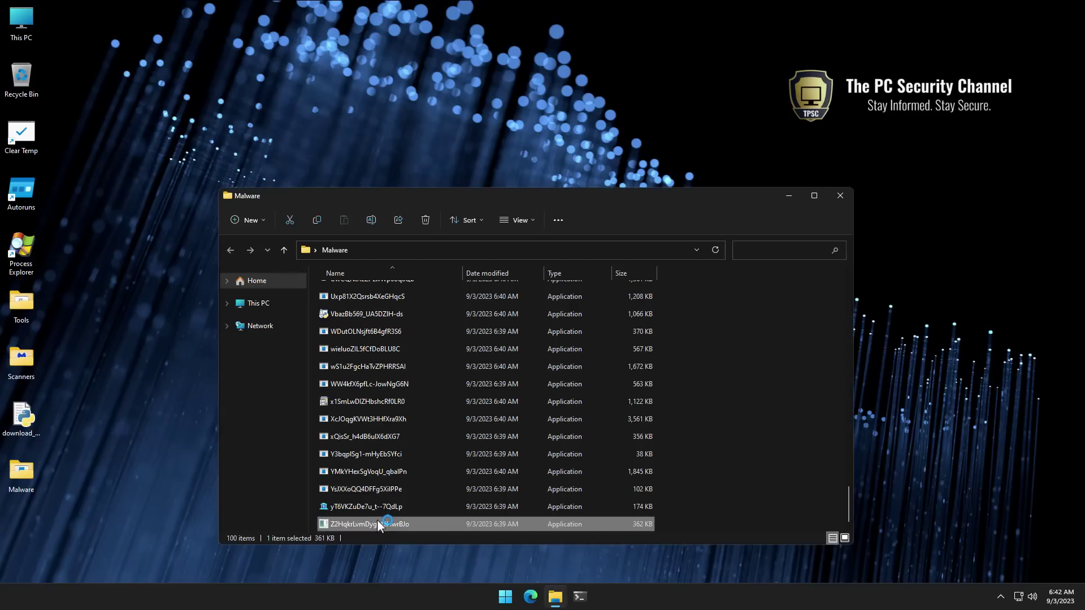
double_click(375, 512)
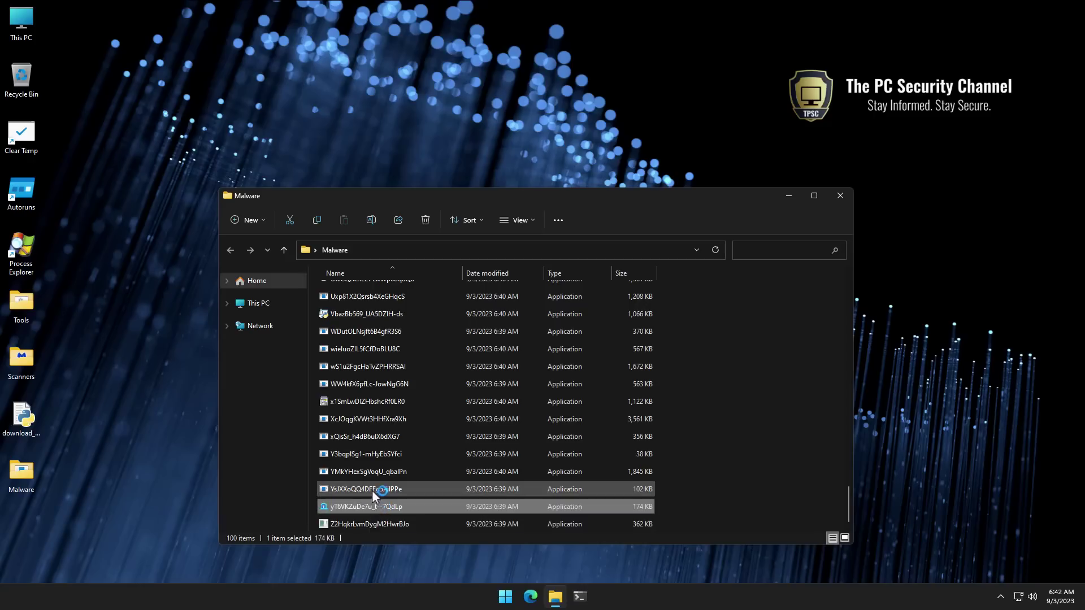
double_click(372, 489)
scroll(395, 484, "up", 2)
double_click(332, 377)
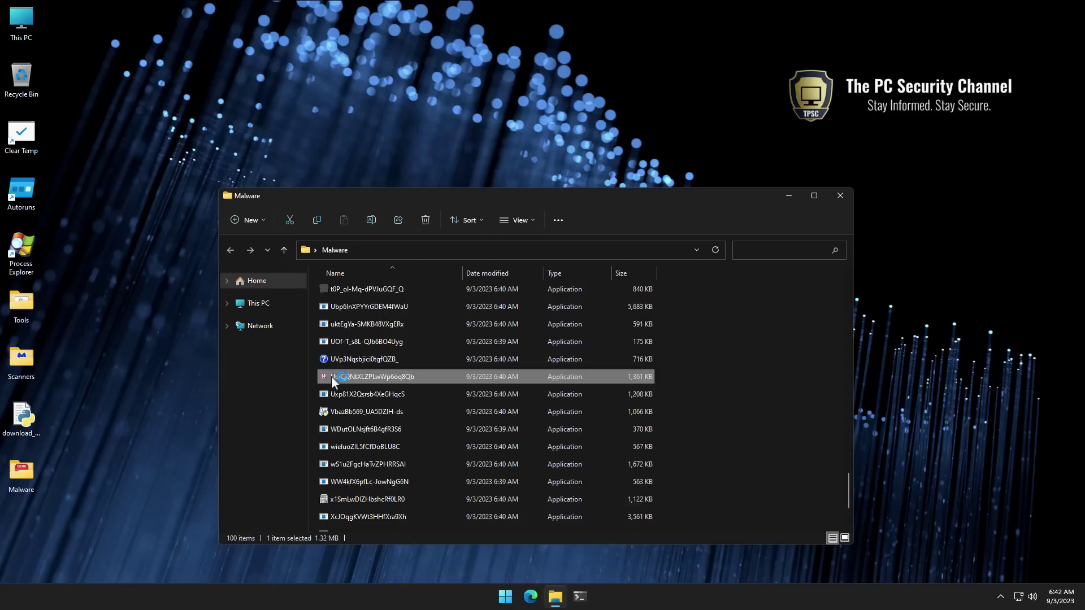
double_click(339, 359)
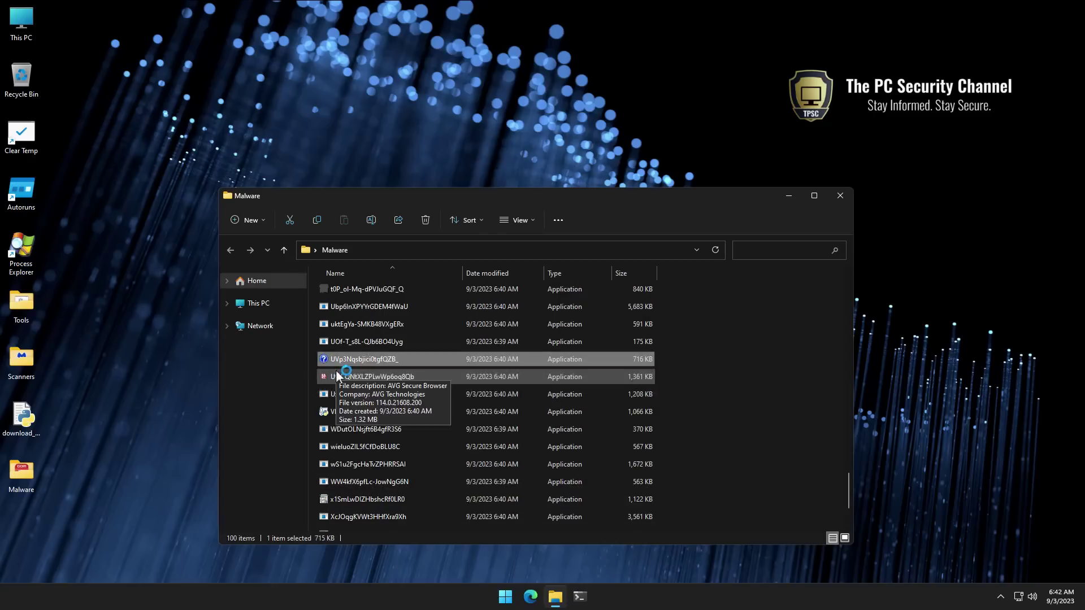
- Scroll the Malware list and run the Ubp6lnXPYYrGDEM4fWaU sample
scroll(337, 374, "up", 1)
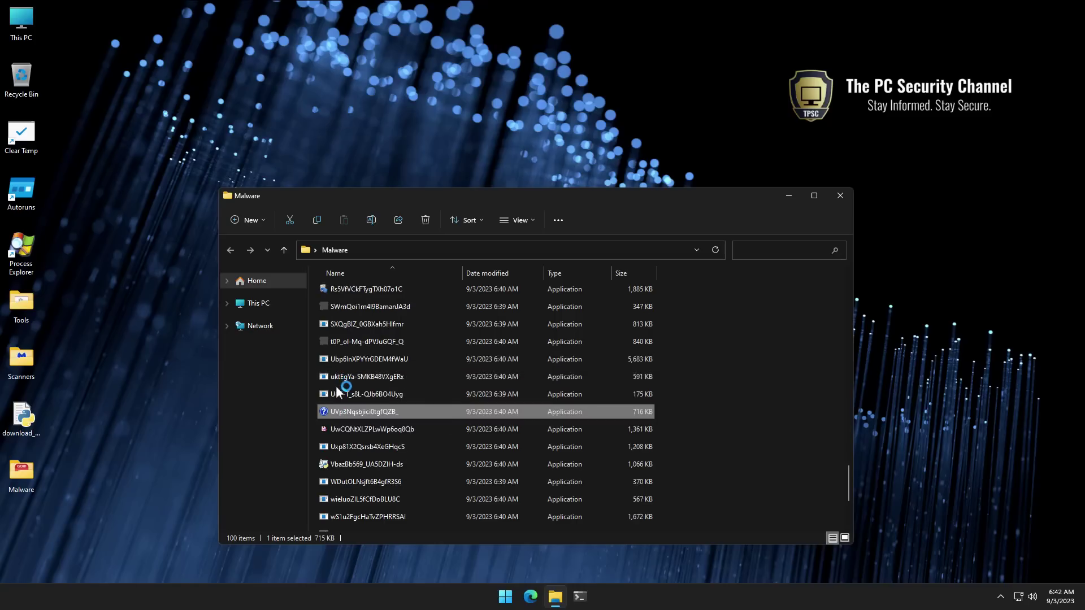
scroll(347, 426, "down", 2)
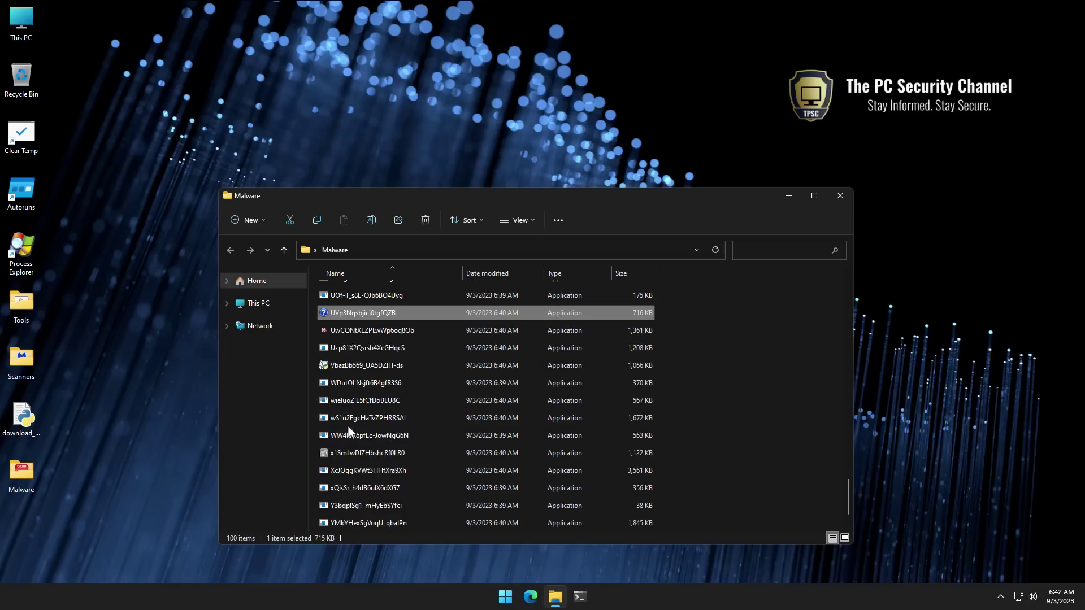
scroll(348, 429, "down", 1)
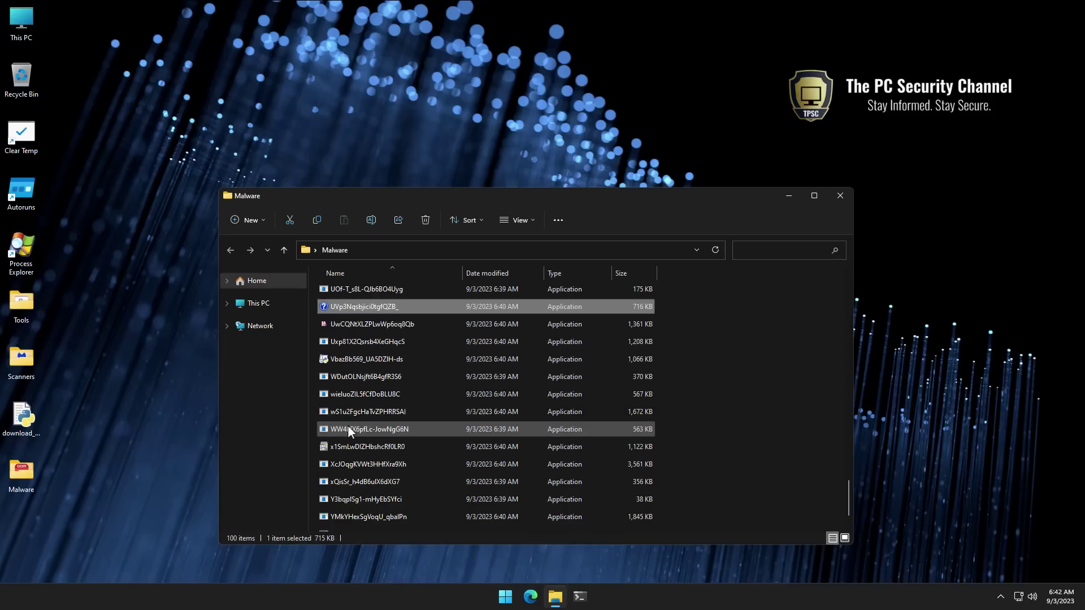
scroll(349, 428, "up", 3)
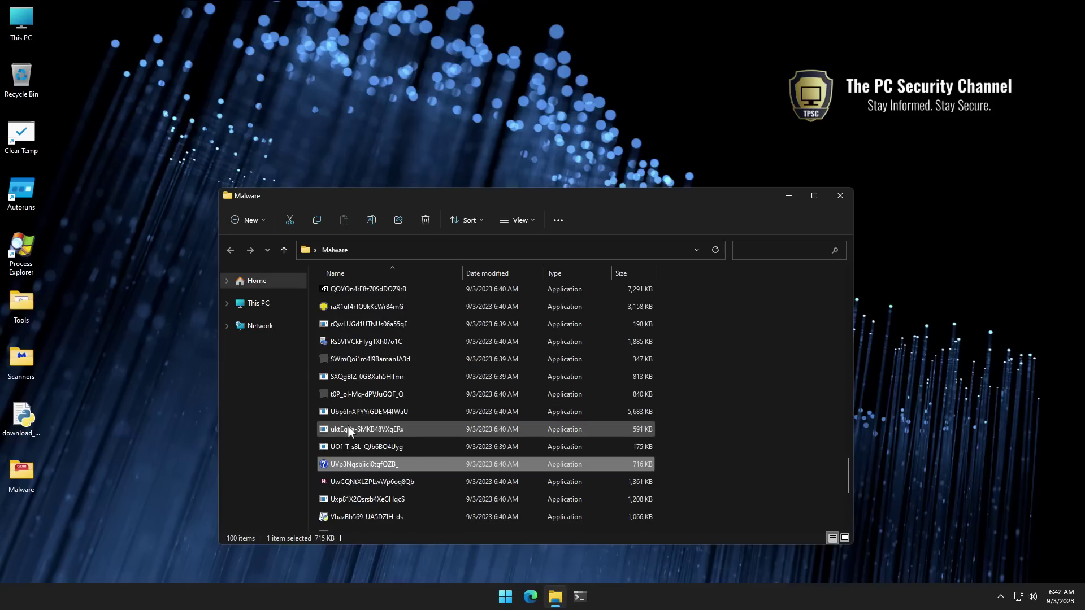
double_click(349, 411)
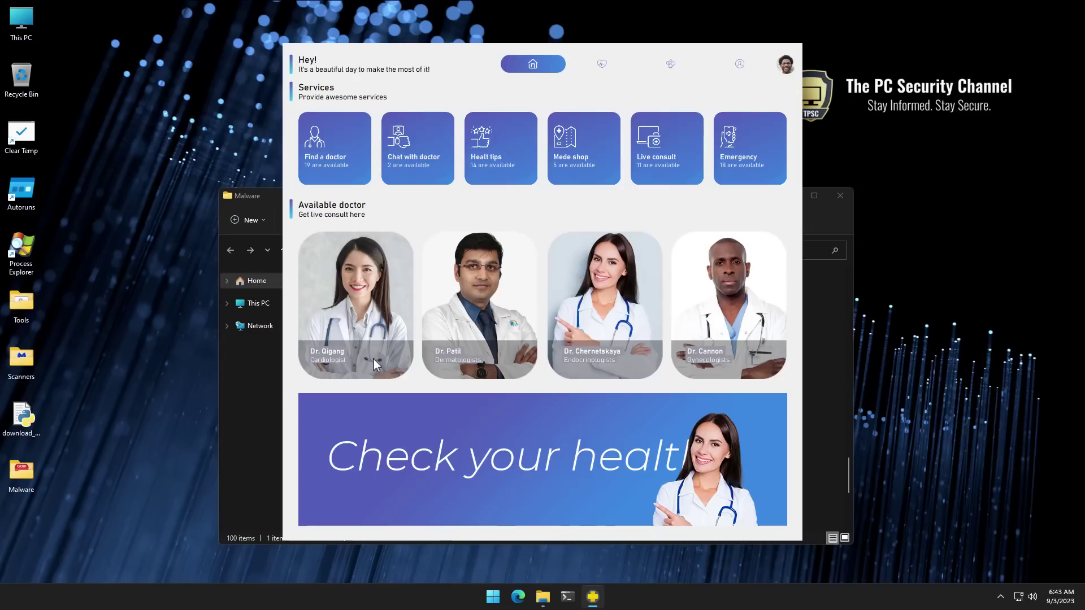
- Close the fake health-services app window and scroll back up the Malware folder
left_click(792, 62)
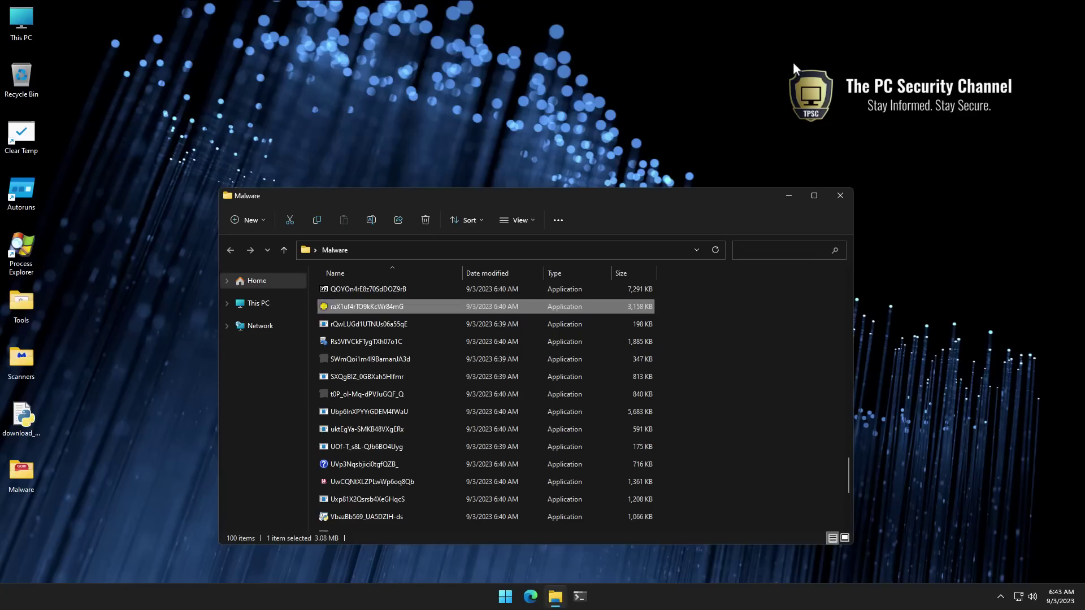
scroll(610, 324, "up", 1)
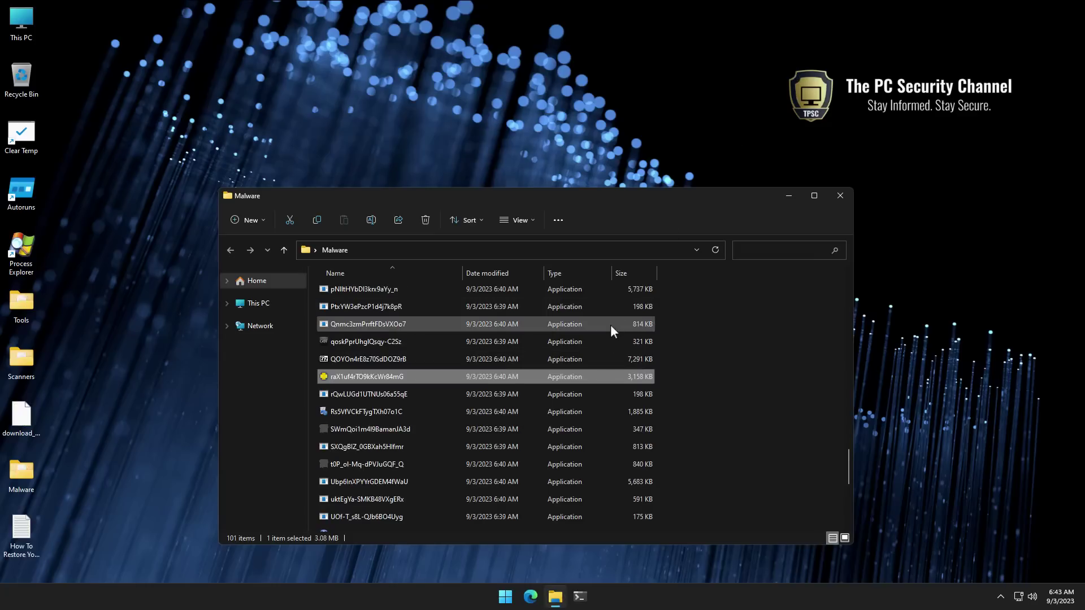
double_click(25, 534)
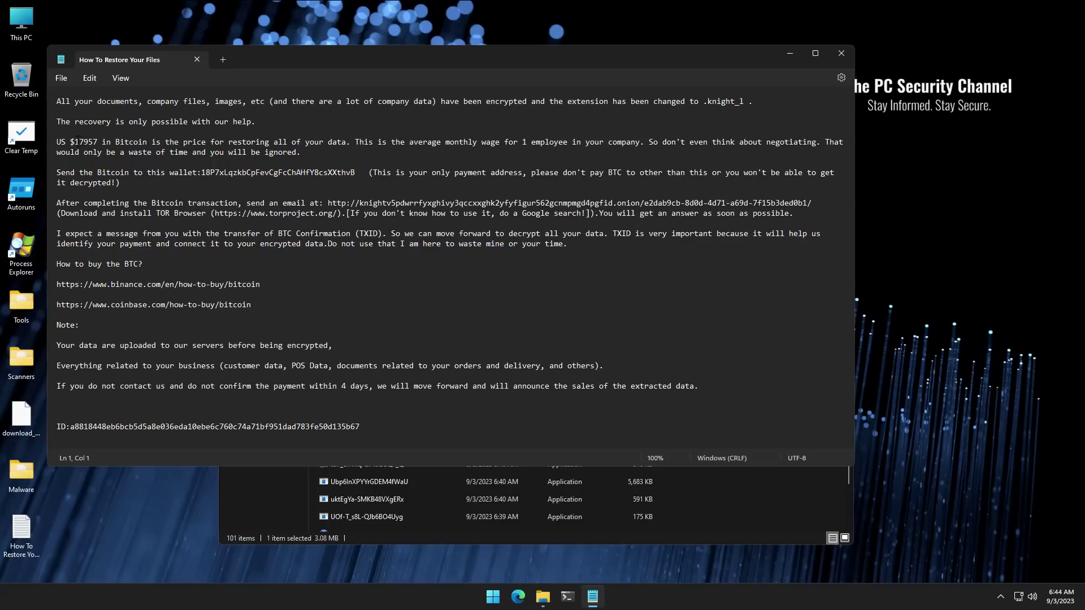
key("alt+F4")
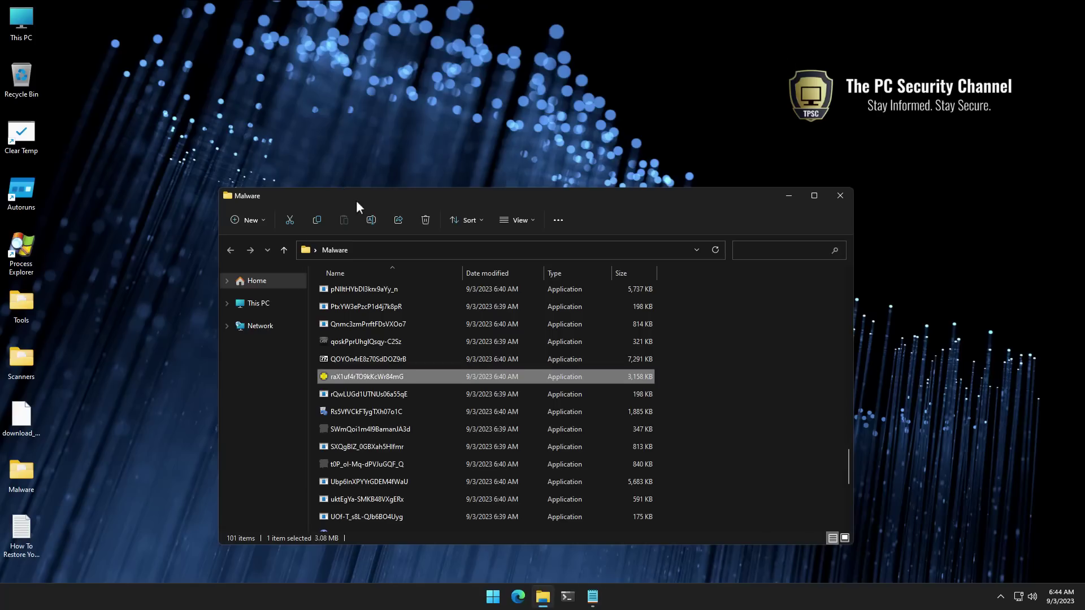
left_click_drag(356, 200, 328, 161)
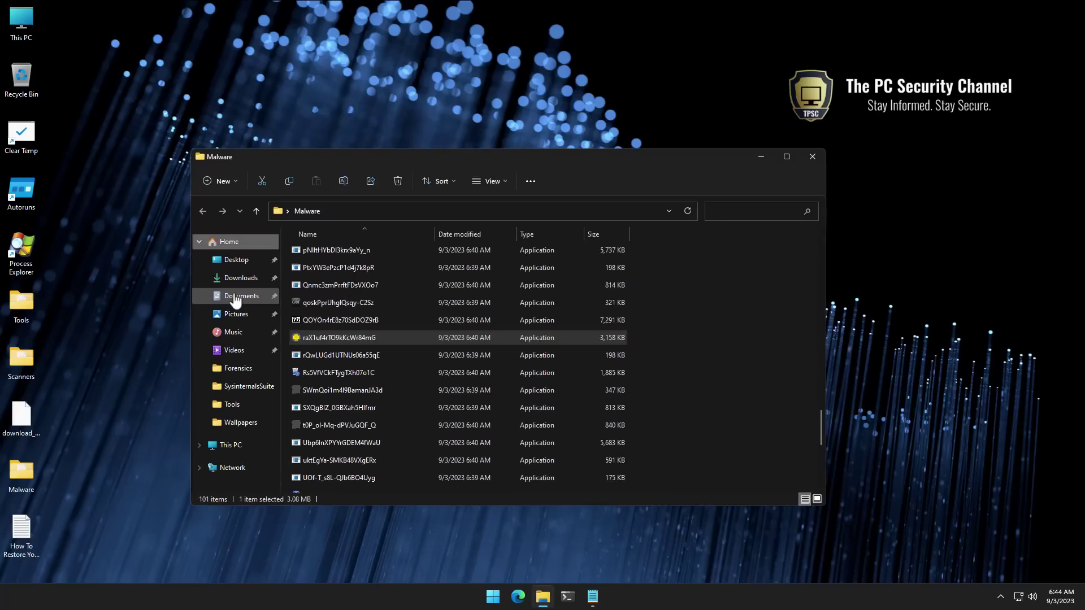
- Go to Documents and inspect the encrypted alls-well-that-ends-well file's options
left_click(236, 296)
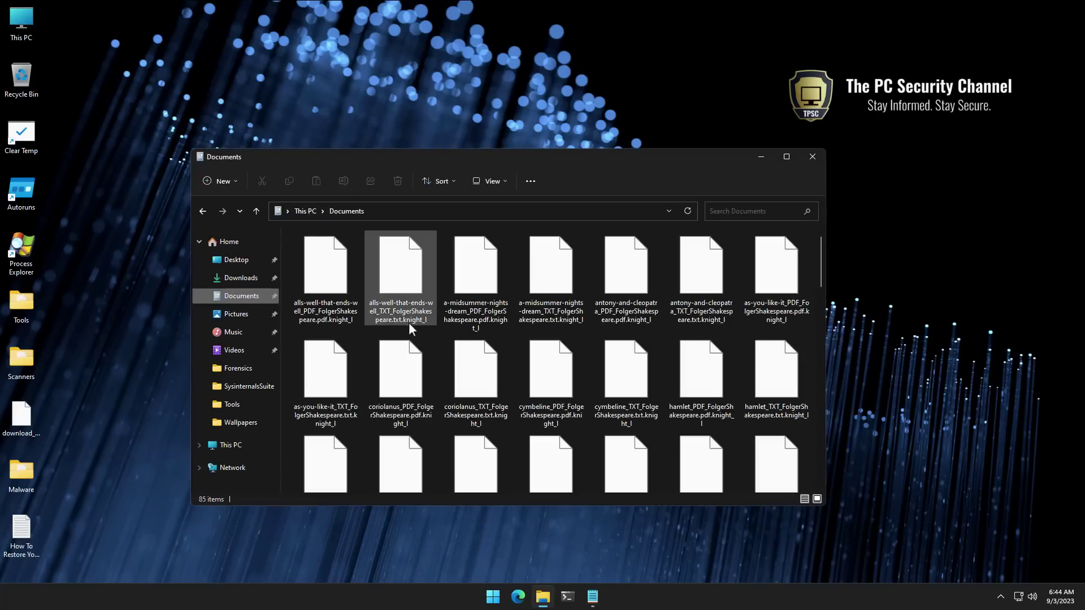
left_click(412, 298)
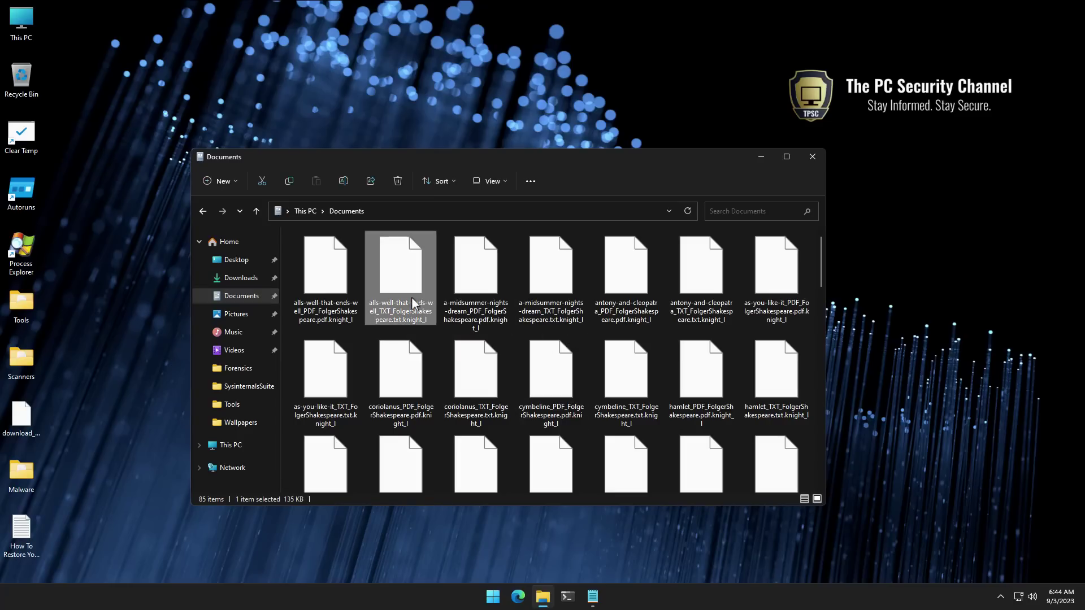
right_click(411, 296)
key("Escape")
key("Escape")
- Open the encrypted All's Well .knight_l file in Notepad to view its garbled text
double_click(425, 328)
left_click(515, 214)
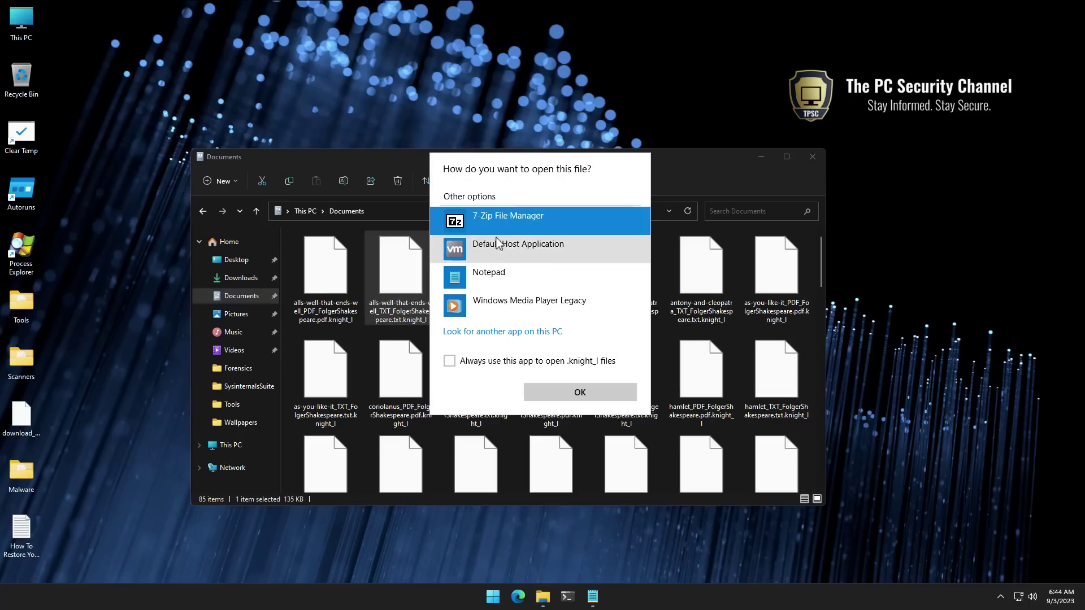
left_click(501, 272)
left_click(584, 396)
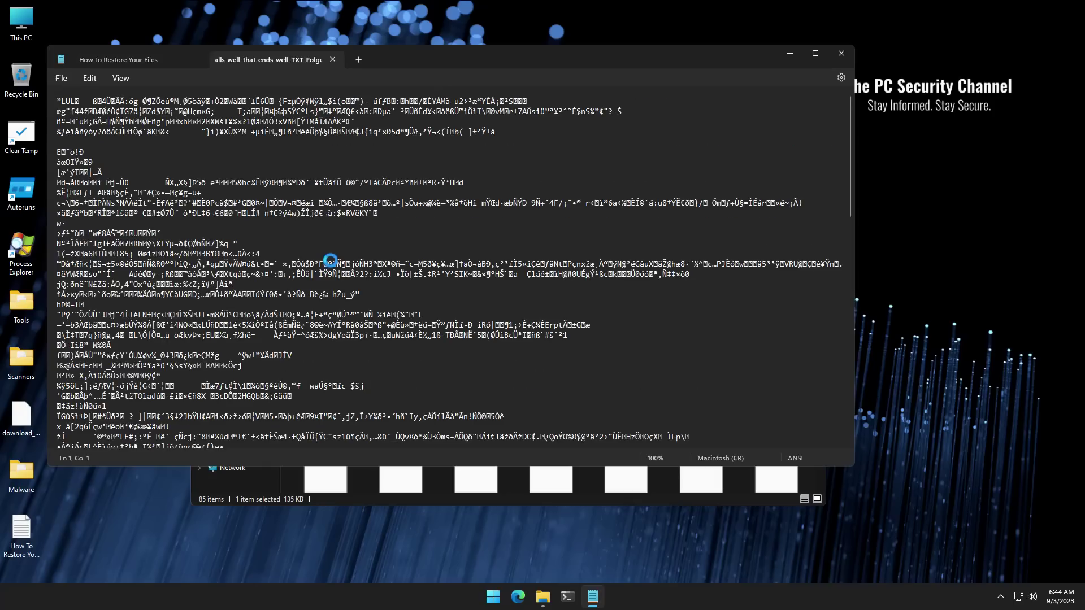
scroll(330, 260, "down", 15)
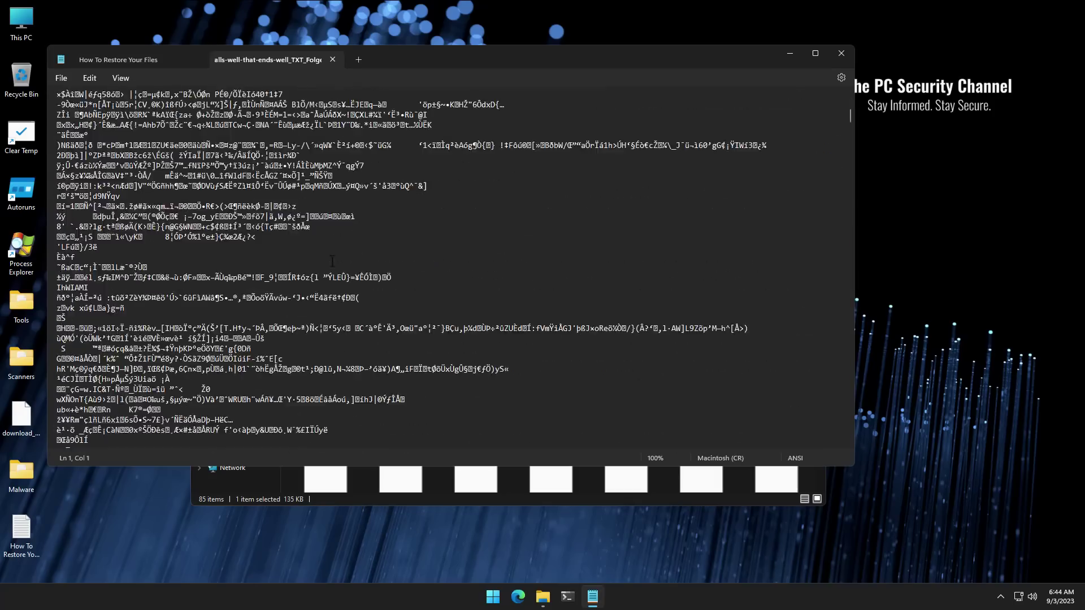
- Close the garbled file's Notepad tab and the Documents folder window
key("ctrl+w")
key("alt+Tab")
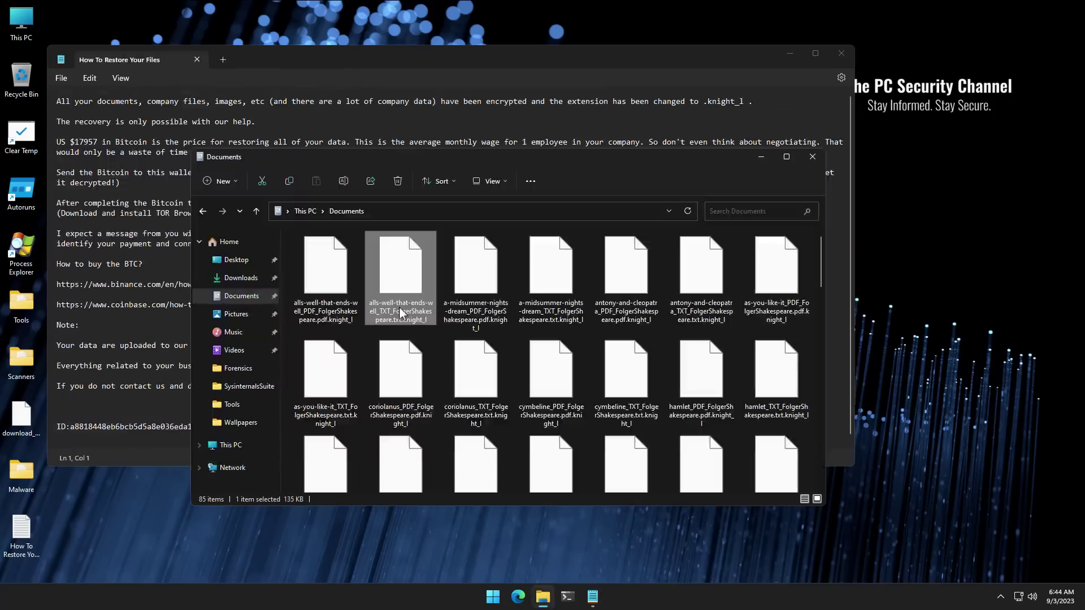
left_click(813, 160)
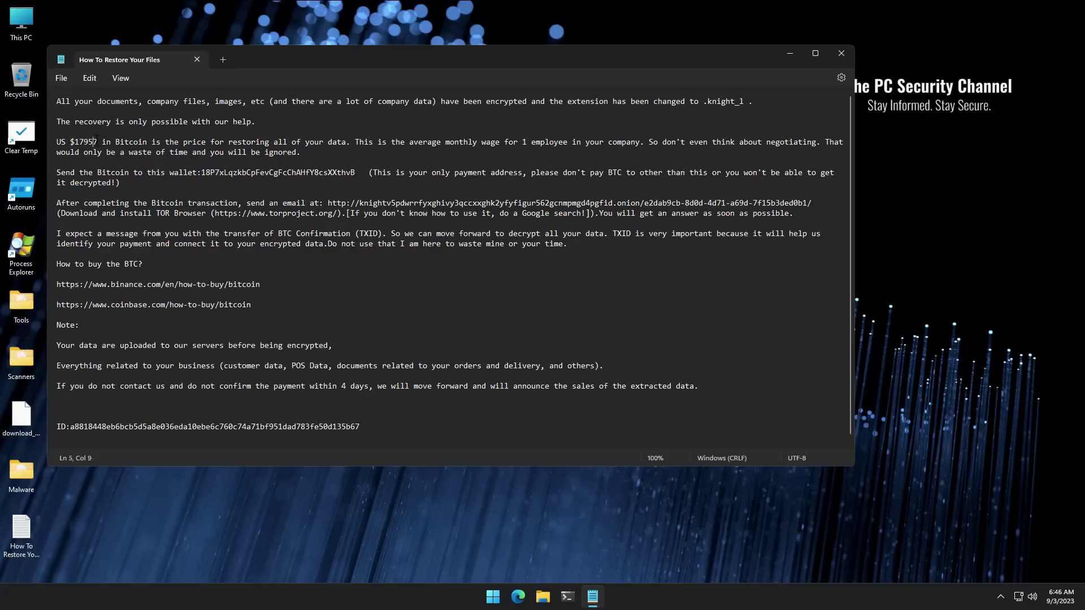
- Highlight the $17957 ransom amount in the note, then close Notepad with Alt+F4
mouse_move(93, 142)
left_mouse_down()
mouse_move(61, 142)
mouse_move(102, 141)
left_mouse_up()
left_click(66, 142)
left_click(102, 142)
left_click_drag(98, 142, 75, 142)
left_click(97, 142)
key("alt+F4")
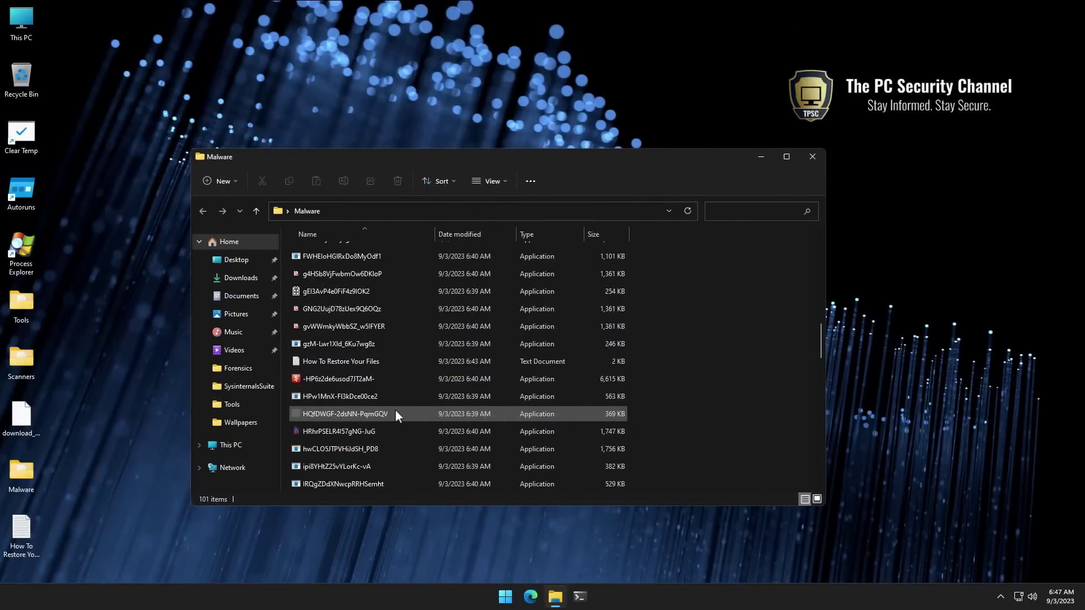
- Browse the Malware list, selecting samples, and run the gEl3AvP4e0FiF4z9IOK2 sample
scroll(395, 415, "down", 1)
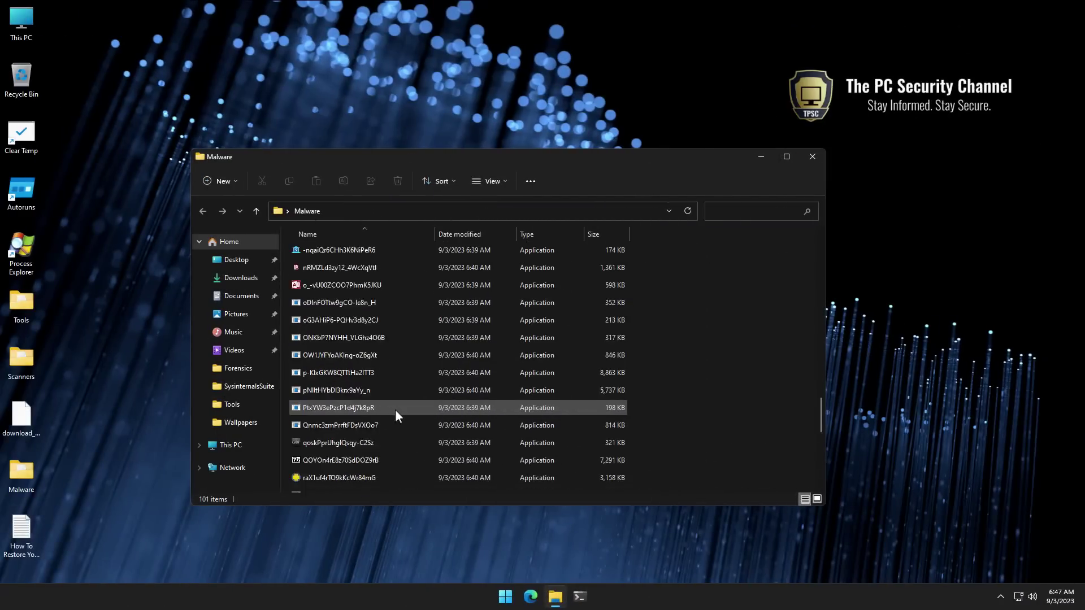
scroll(395, 409, "up", 7)
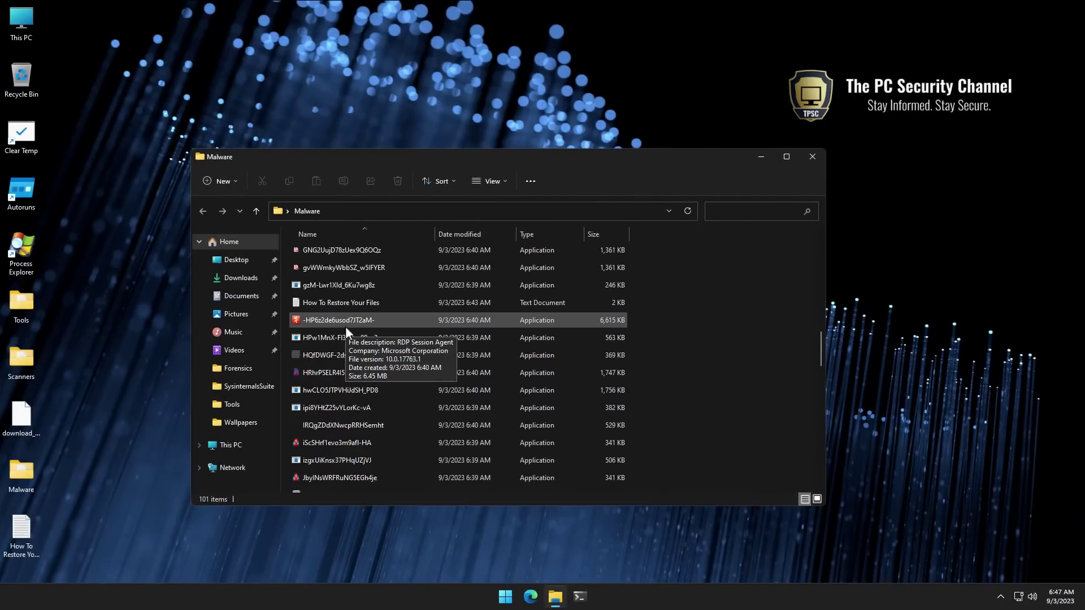
left_click(345, 327)
scroll(346, 345, "up", 3)
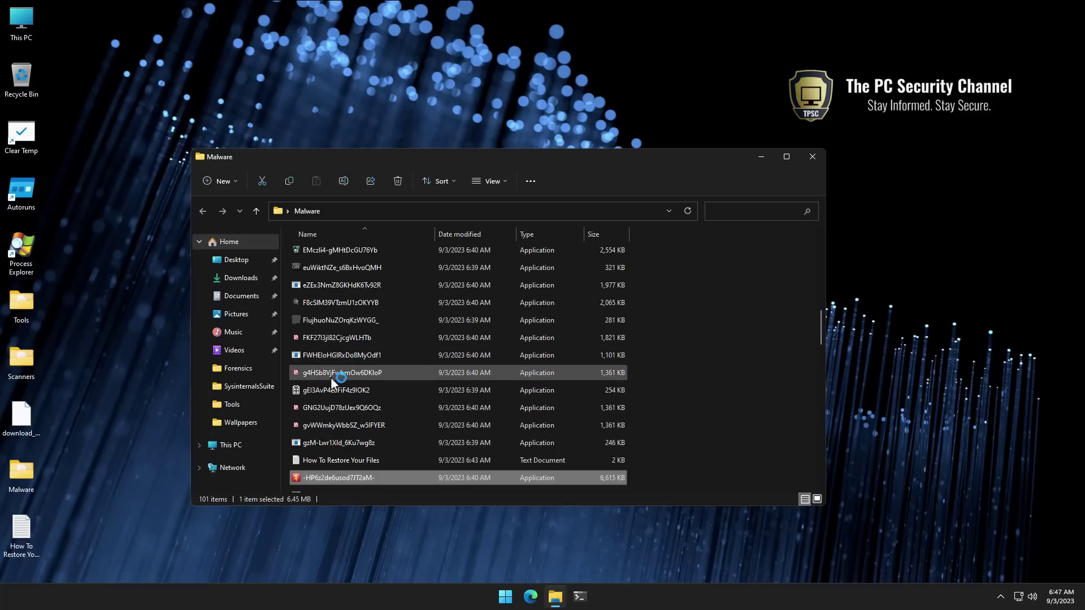
left_click(338, 372)
left_click(330, 389)
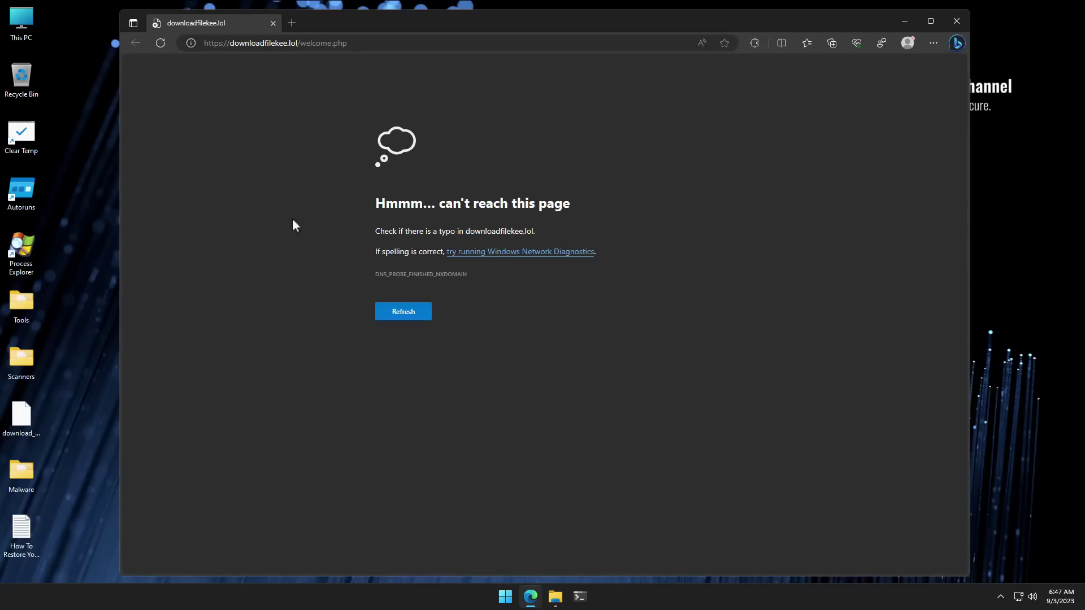
- Close the Edge window reporting downloadfilekee.lol can't be reached
key("alt+F4")
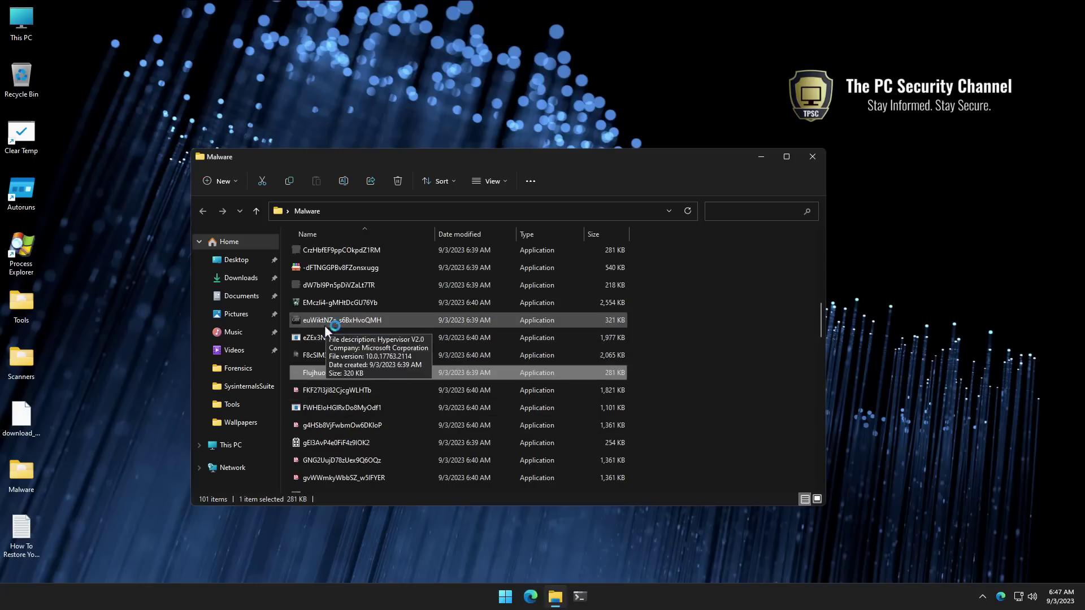
- Launch -dFTNGGPBv8FZonsxugg and then -BOz63jQlt06HqlxqG-r from the Malware list
scroll(319, 305, "up", 1)
double_click(310, 269)
scroll(322, 339, "up", 3)
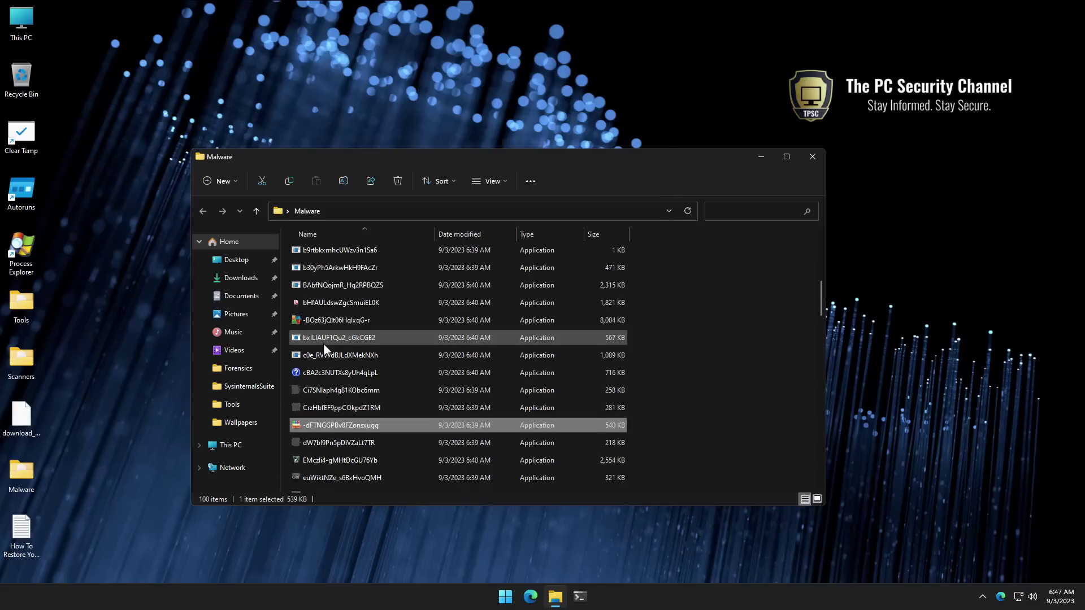
double_click(301, 320)
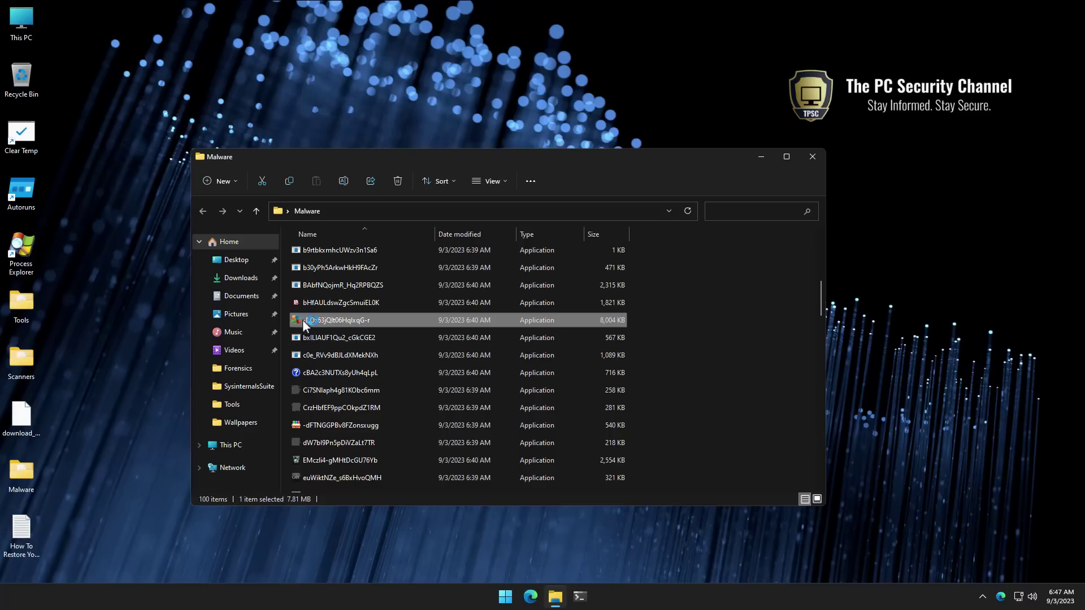
mouse_move(305, 321)
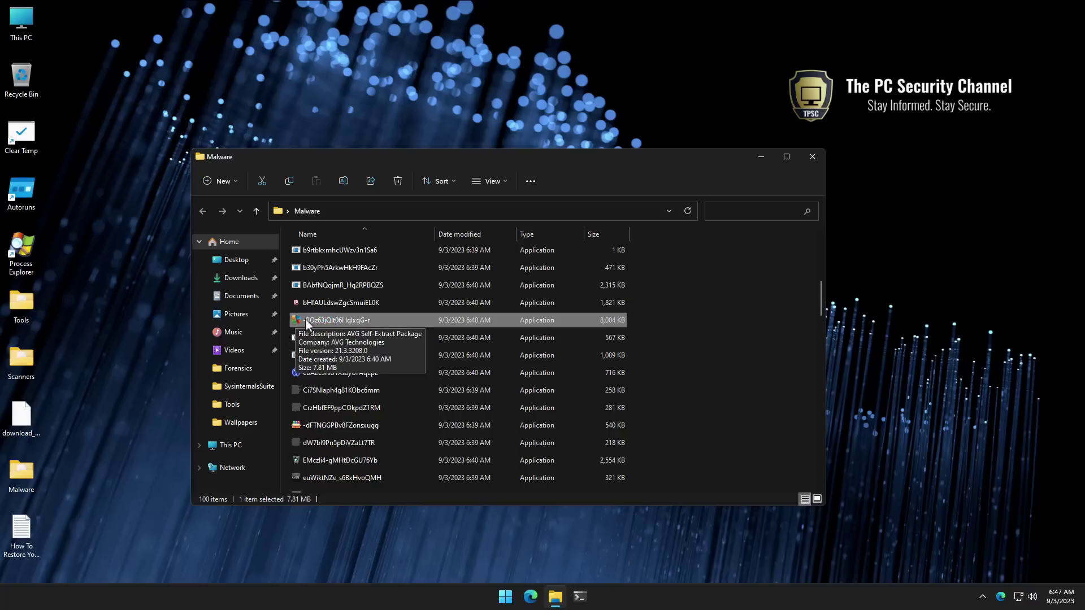
right_click(304, 322)
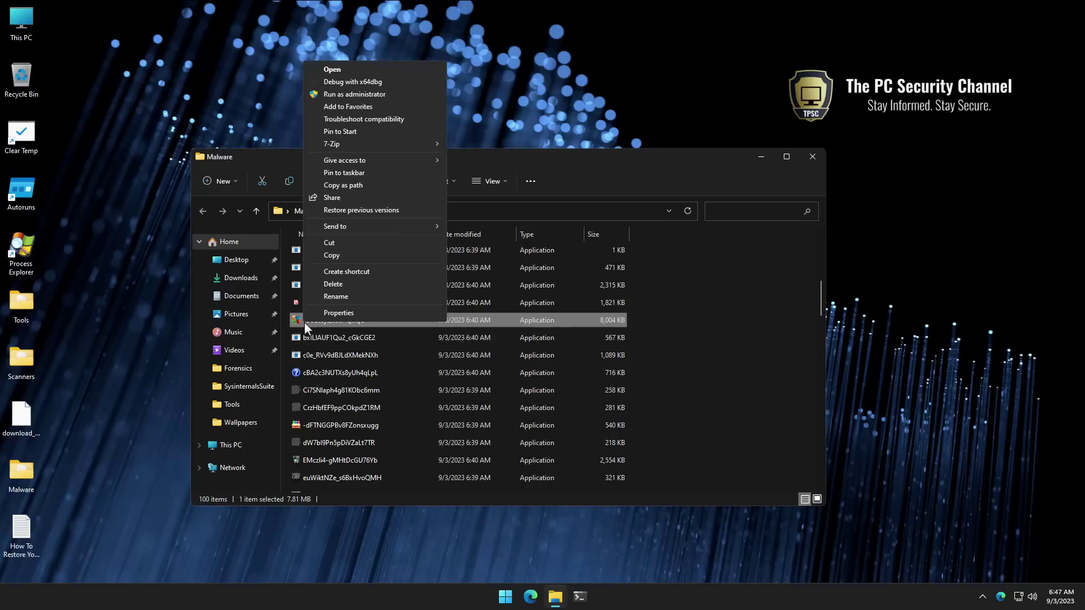
left_click(321, 312)
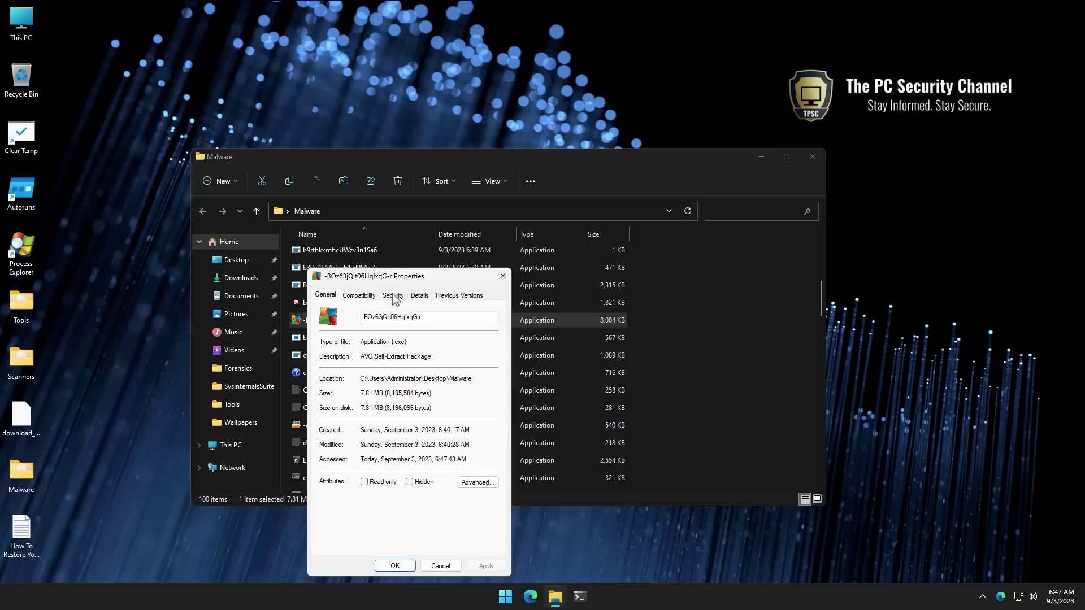
left_click(421, 296)
left_click(388, 370)
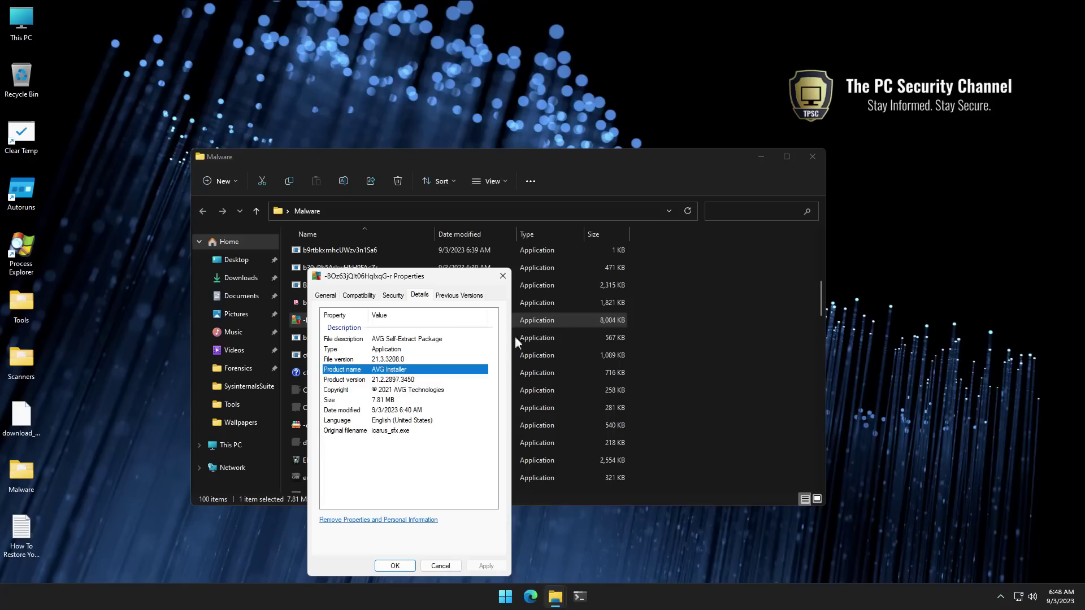
key("Escape")
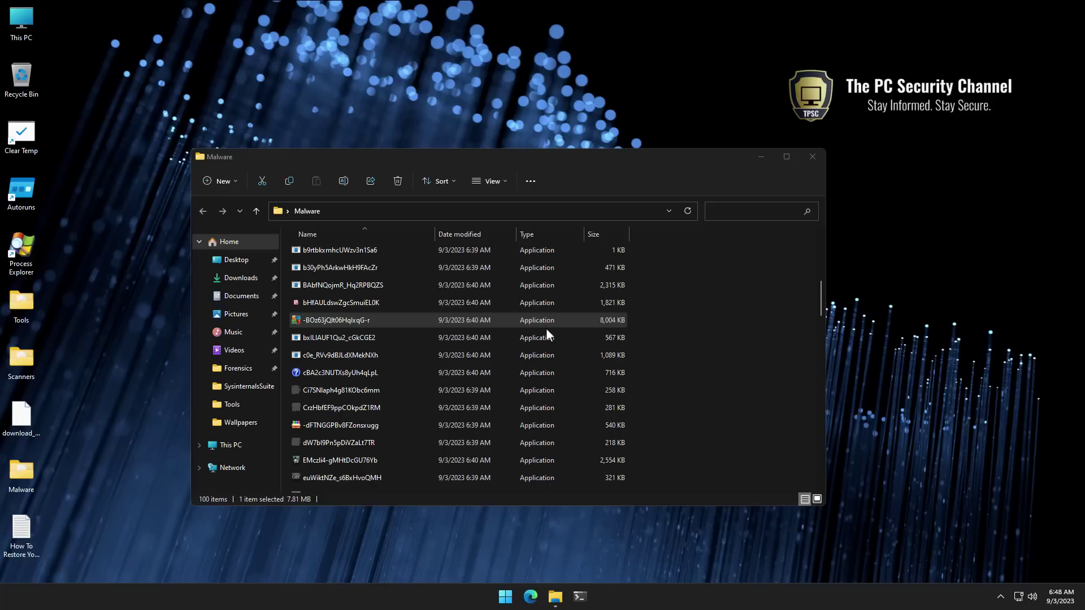
- Run the BAbfNQojmR_Hq2RPBQZS sample, select 6BHHsHtiLQCqyl1iZ0UT, then deselect and close the Malware folder
scroll(546, 328, "up", 1)
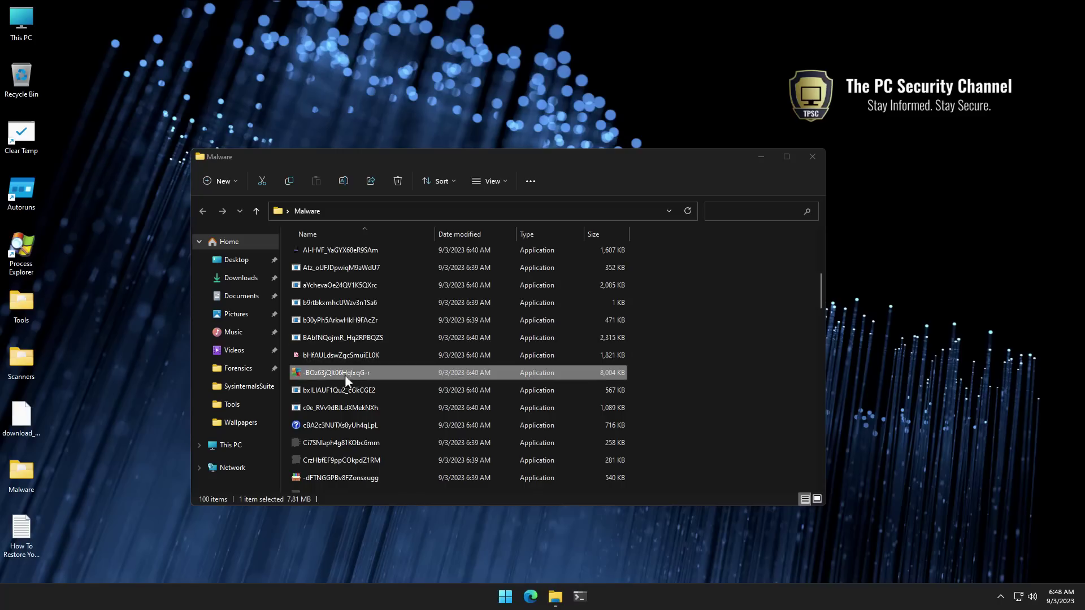
double_click(368, 342)
scroll(368, 326, "up", 5)
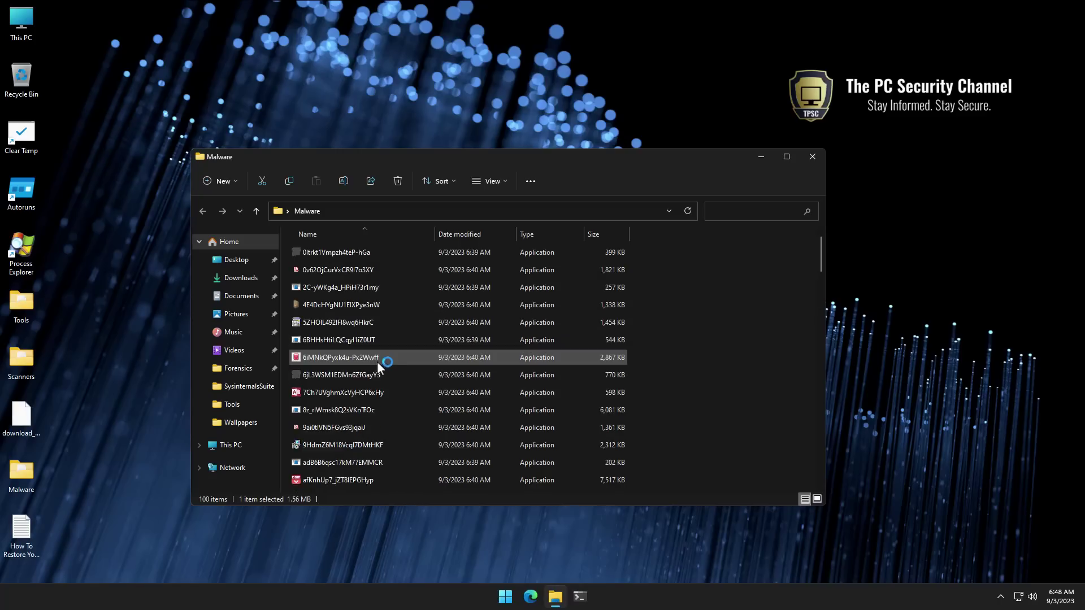
left_click(374, 342)
mouse_move(374, 345)
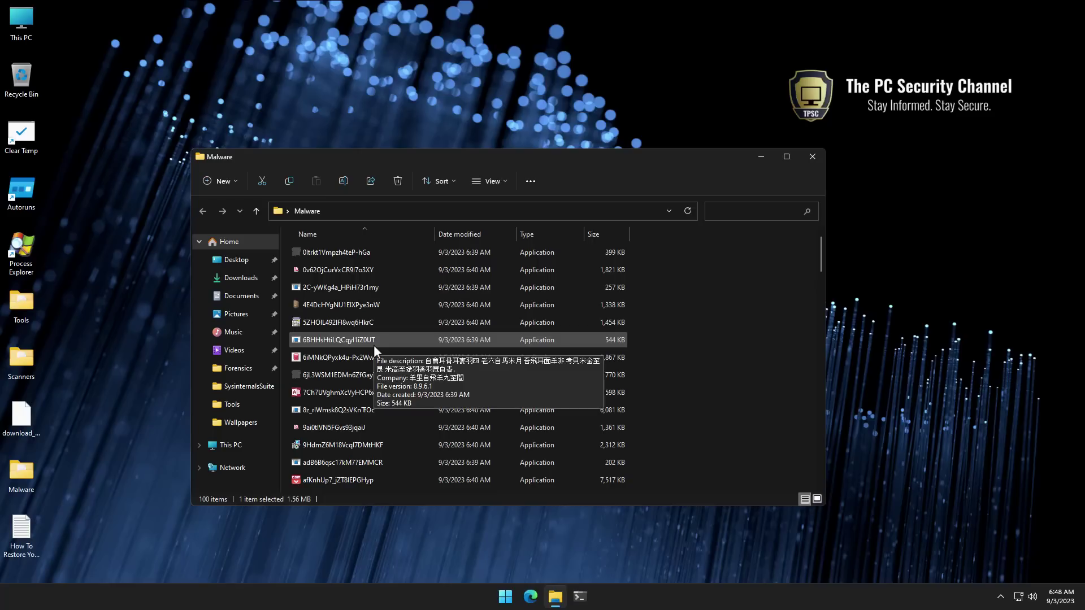
left_click(705, 379)
left_click(813, 157)
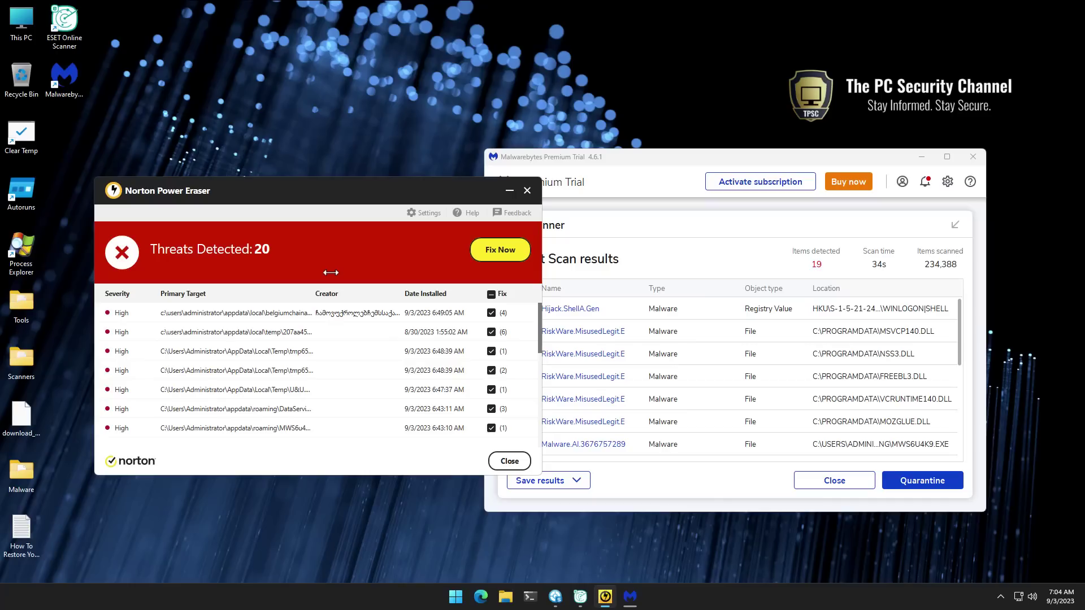
- View Norton's so64x.dll detection details, minimize Norton, move Malwarebytes left, and bring up the ESET report
scroll(280, 347, "down", 4)
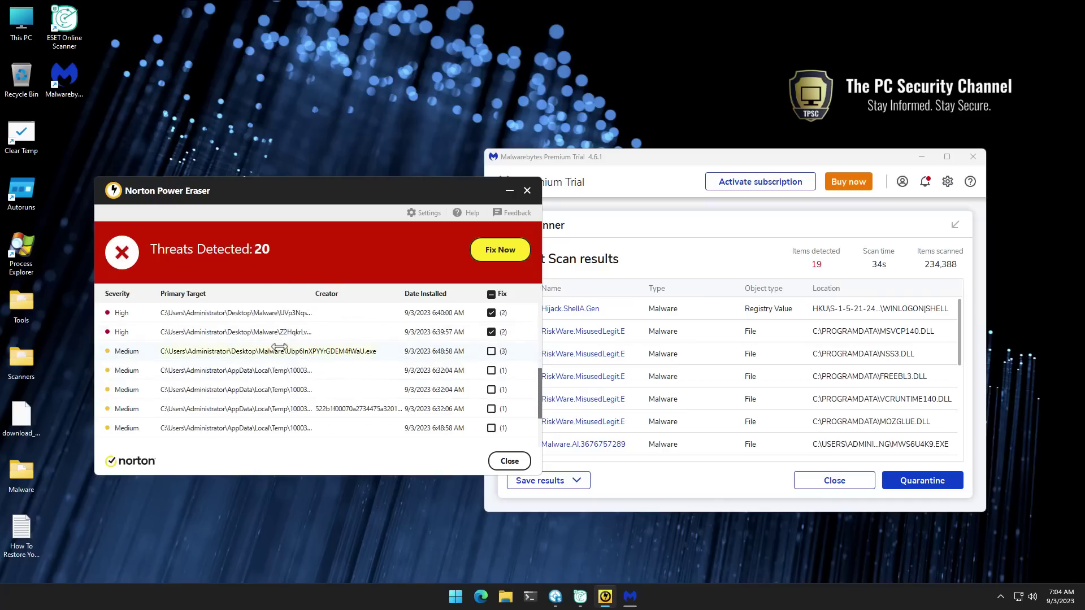
left_click(280, 347)
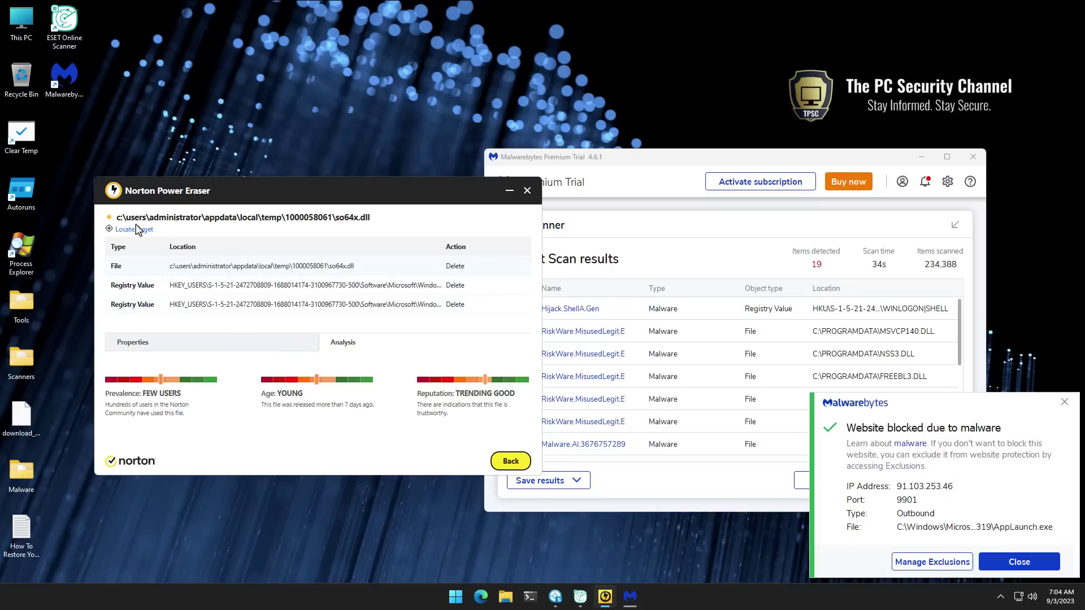
left_click(509, 195)
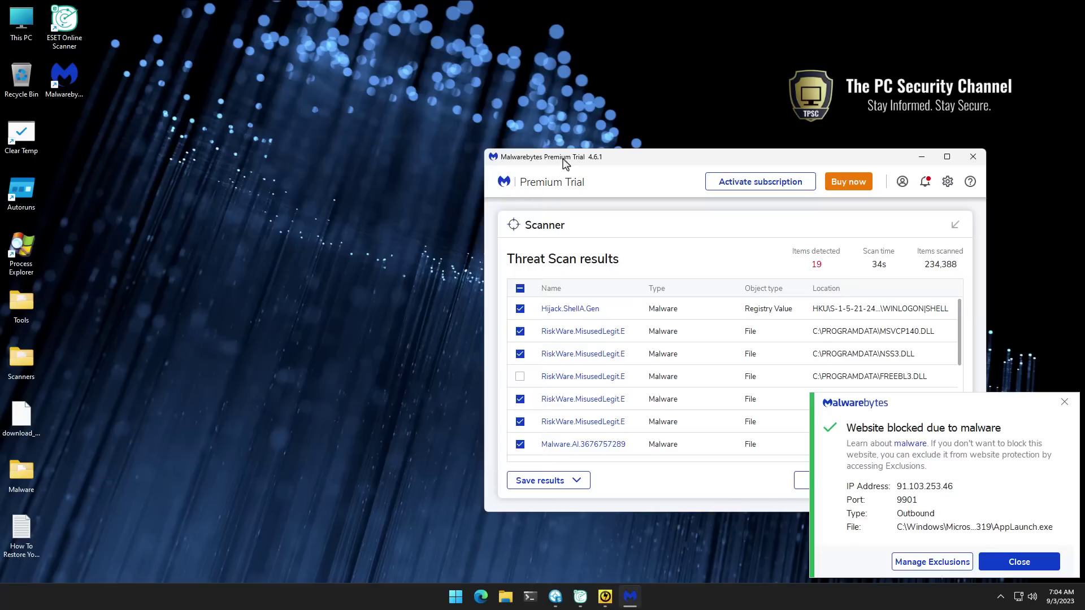
left_click_drag(562, 158, 208, 149)
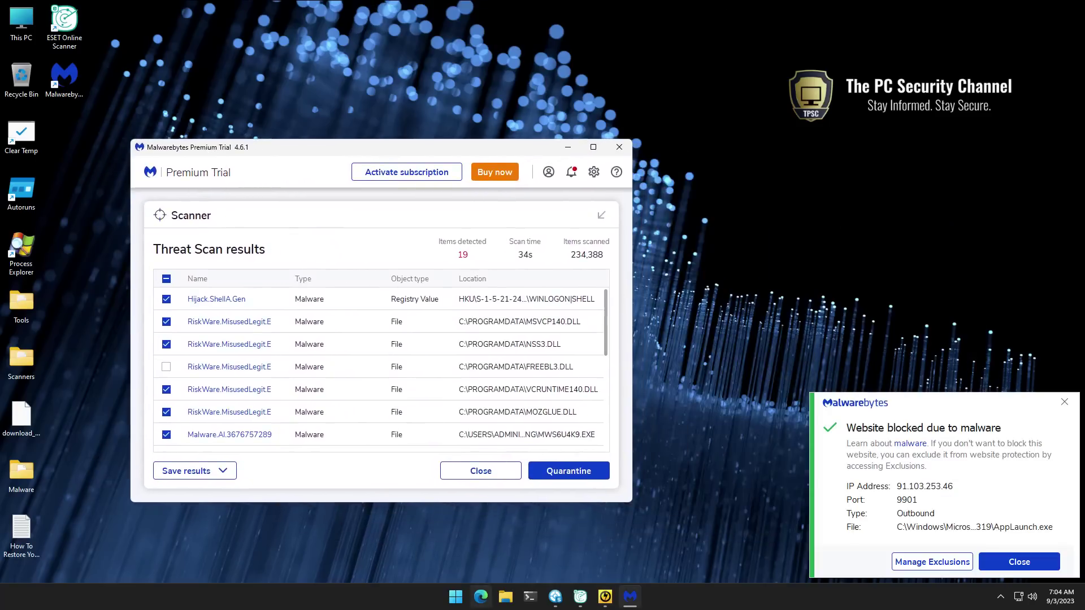
left_click(581, 596)
left_click_drag(407, 27, 781, 175)
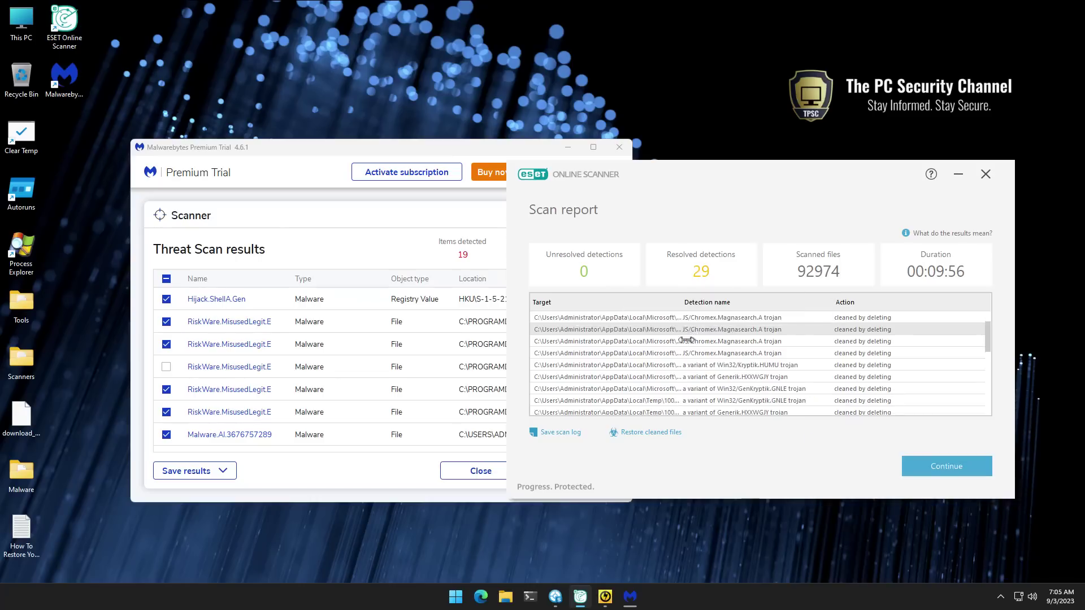
scroll(695, 350, "down", 1)
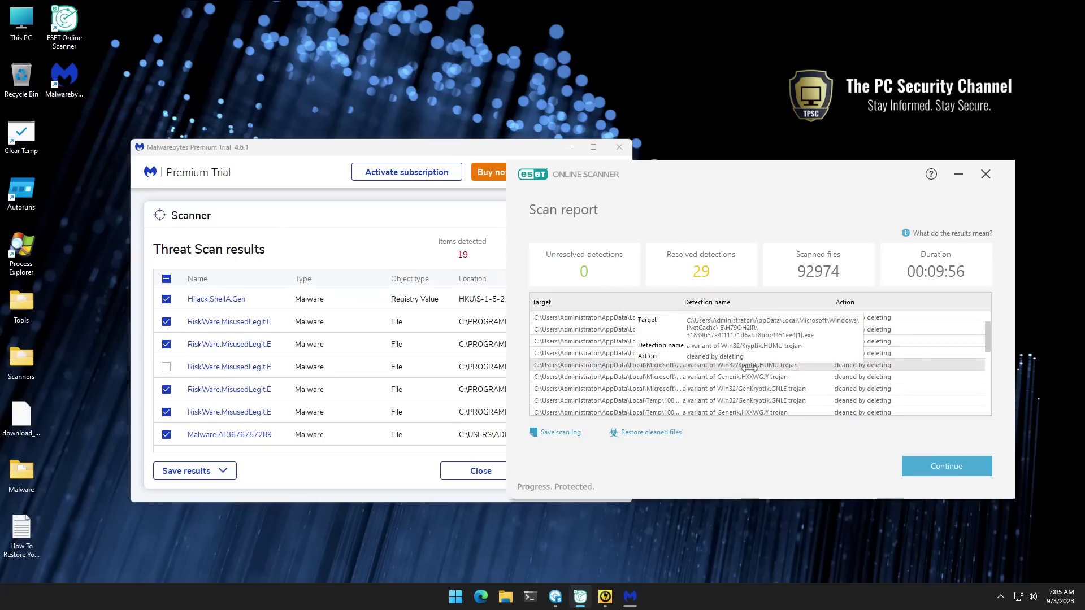
scroll(749, 368, "down", 2)
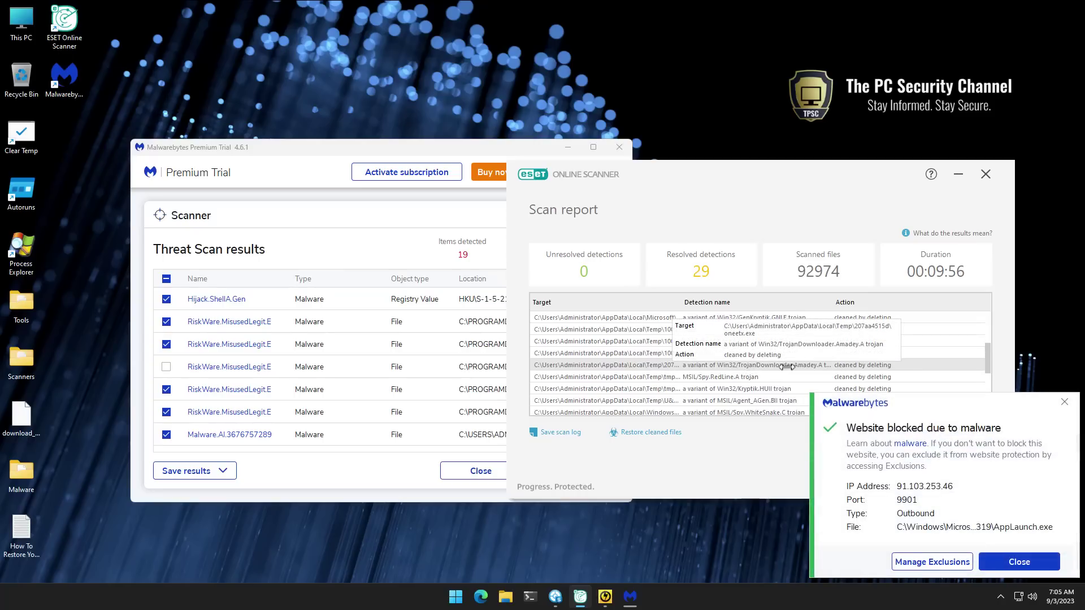
scroll(757, 371, "down", 1)
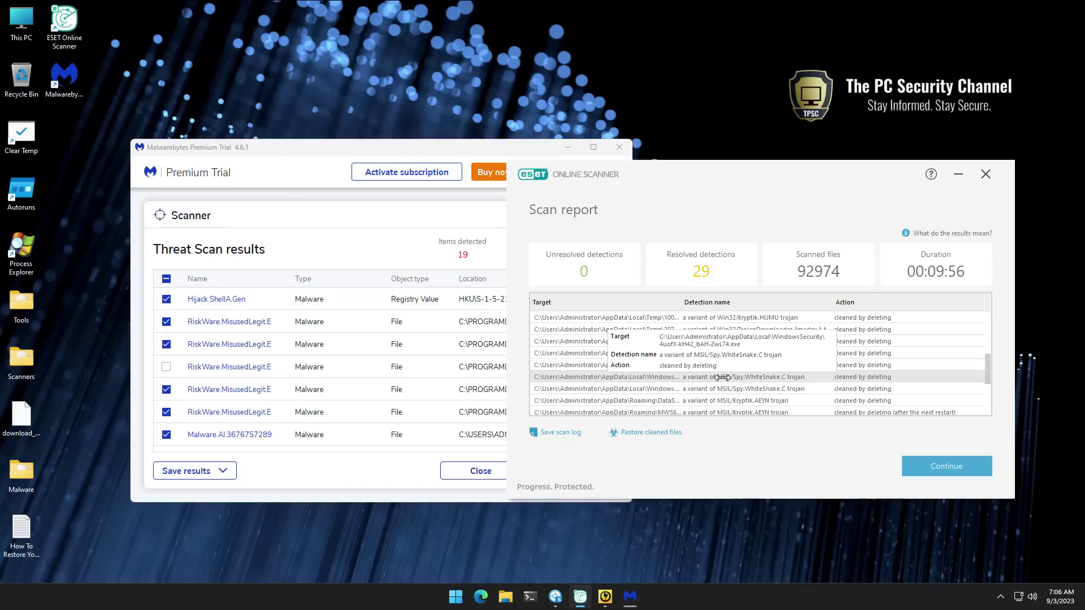
scroll(723, 377, "down", 1)
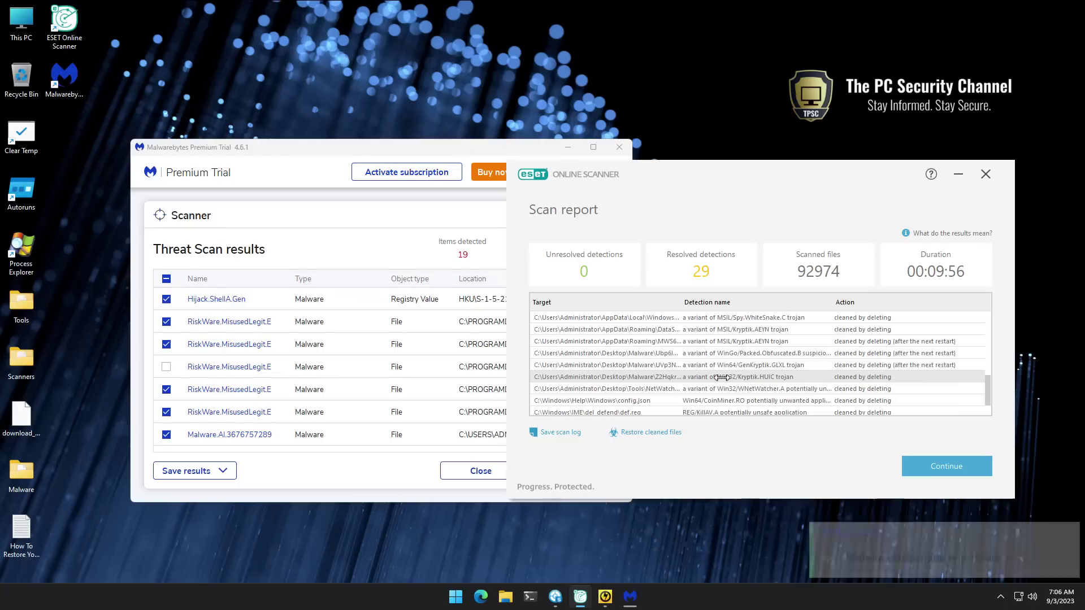
scroll(663, 360, "down", 1)
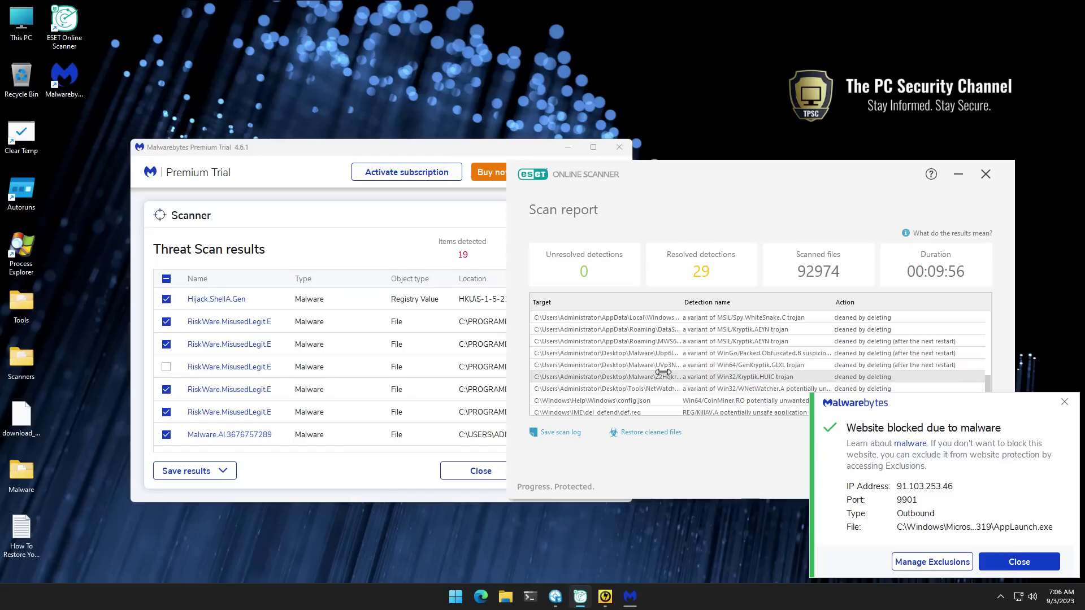
scroll(661, 369, "down", 1)
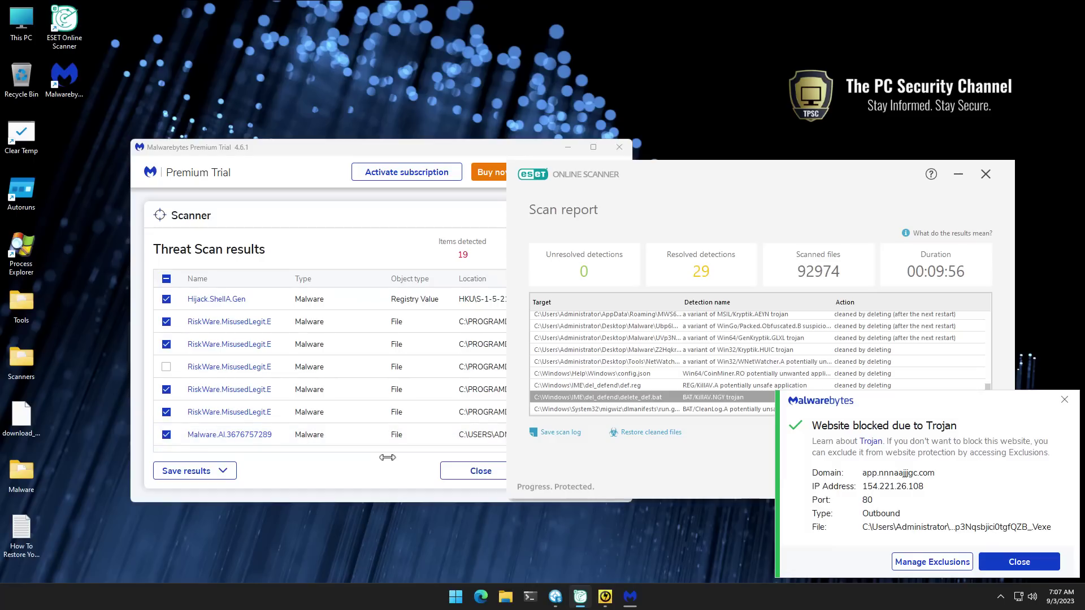
- Minimize the ESET Online Scanner report to uncover Malwarebytes' 19-detection Threat Scan results
left_click(957, 175)
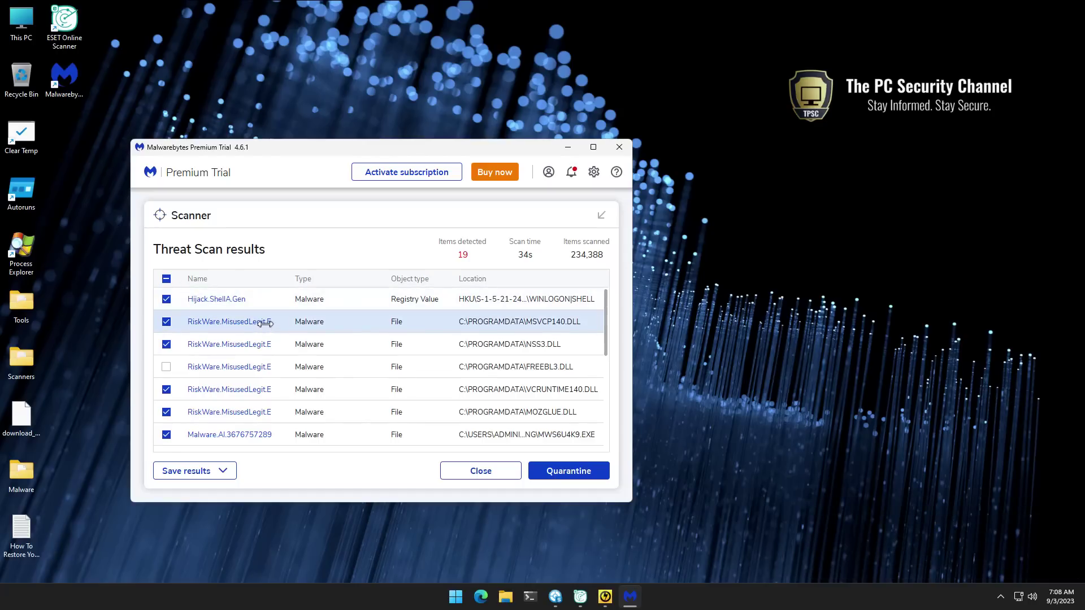
scroll(265, 361, "down", 1)
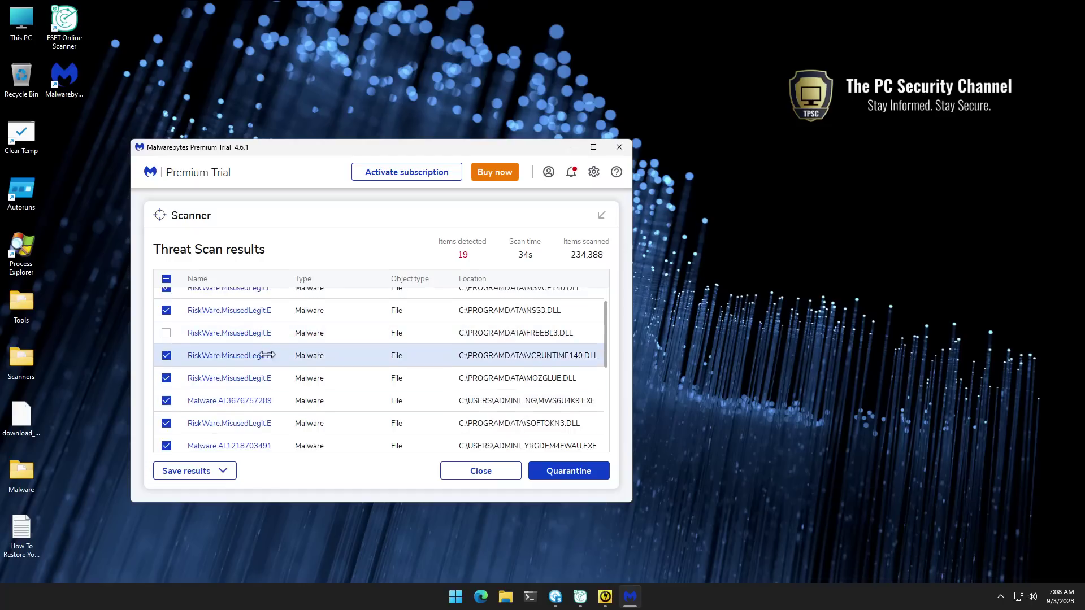
scroll(267, 355, "down", 1)
scroll(266, 354, "down", 2)
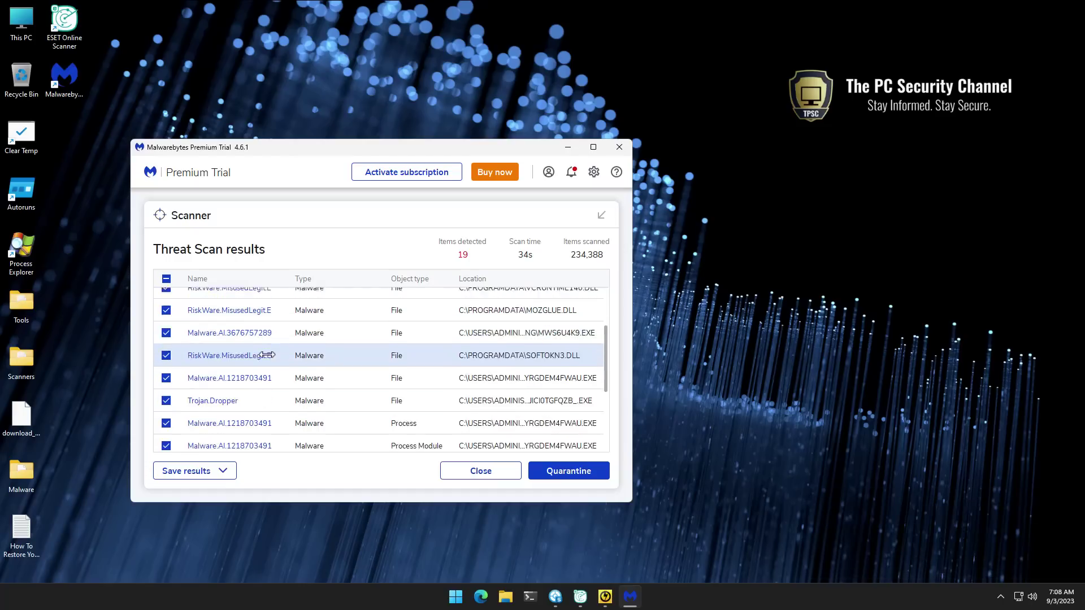
scroll(223, 360, "down", 3)
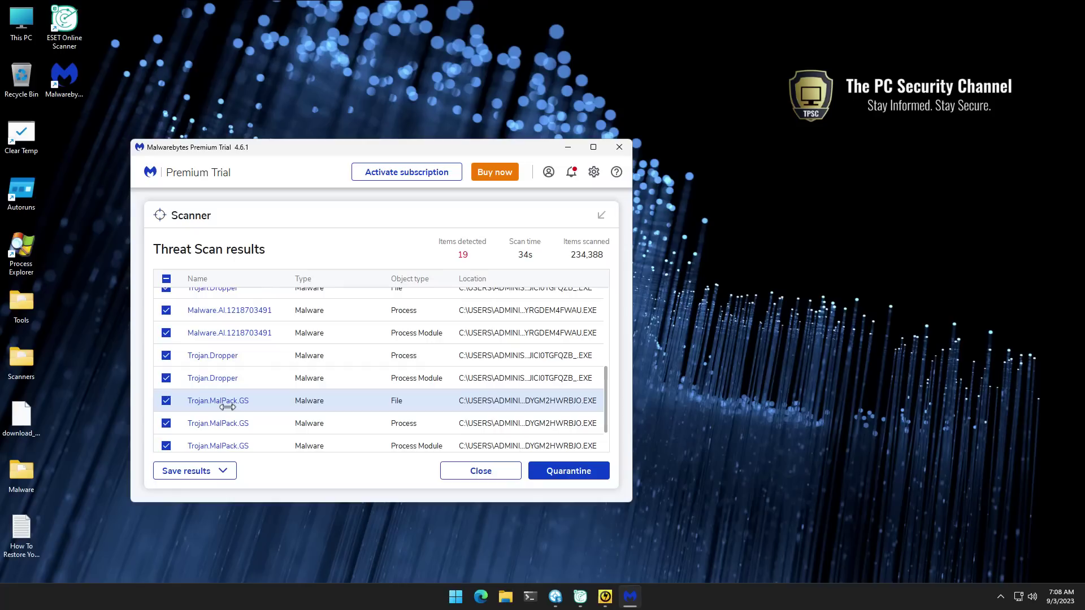
scroll(228, 405, "down", 1)
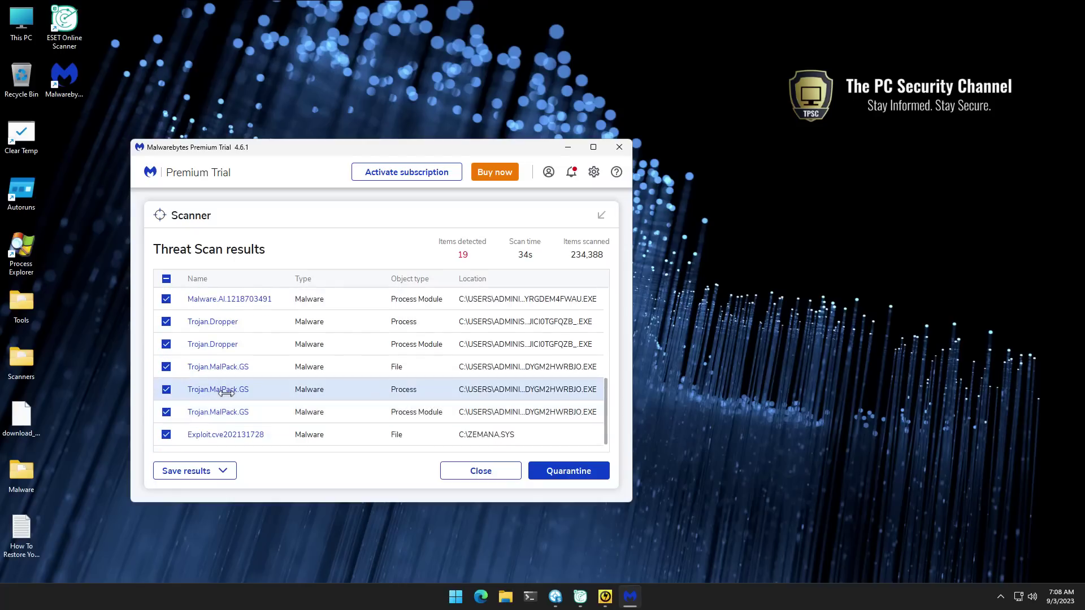
scroll(226, 394, "down", 1)
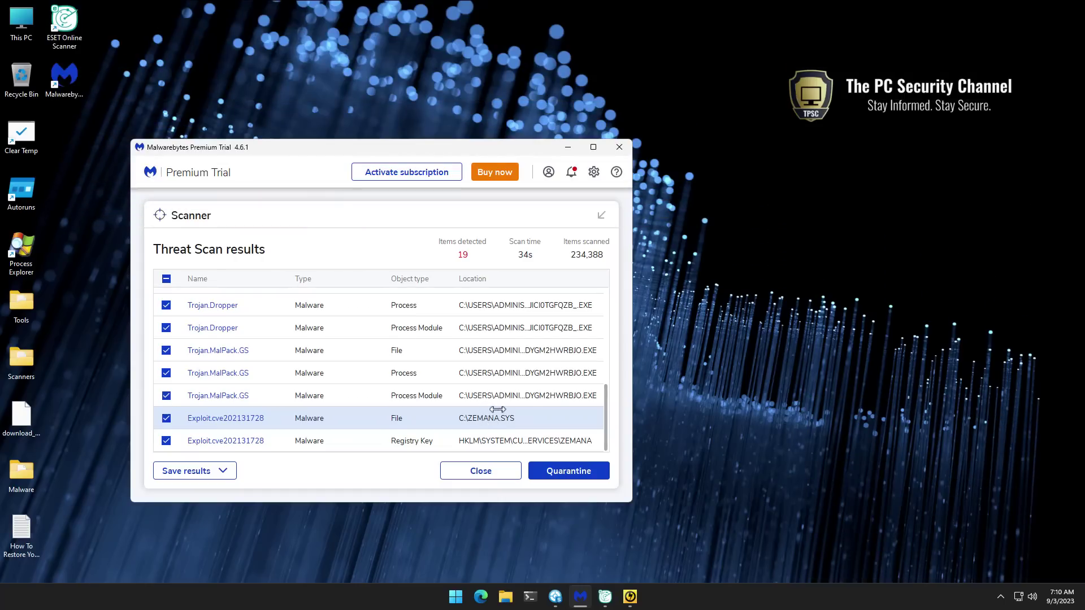
scroll(488, 408, "up", 5)
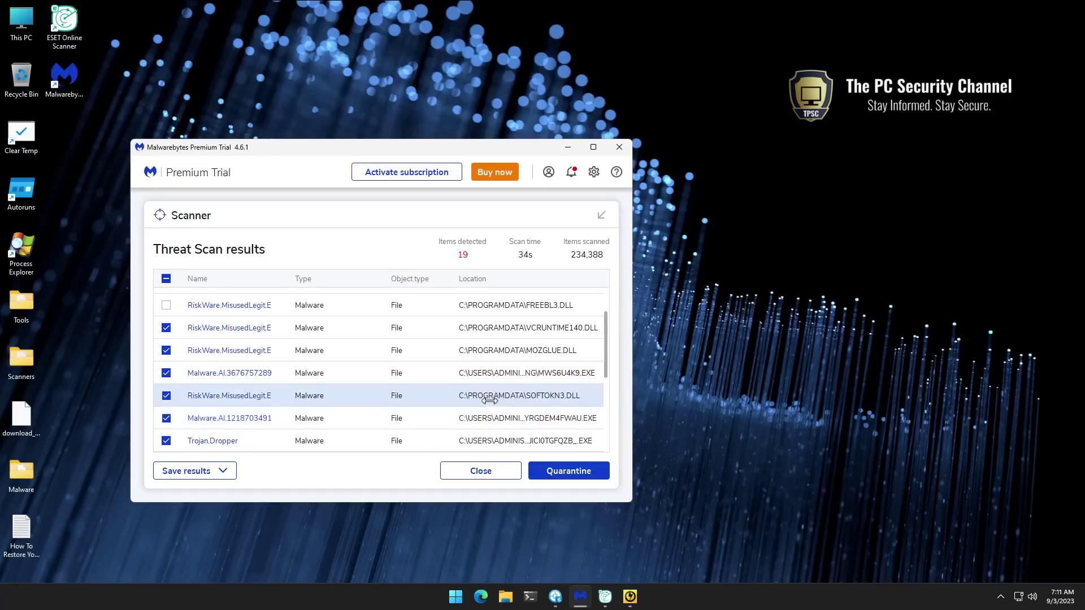
scroll(502, 412, "down", 5)
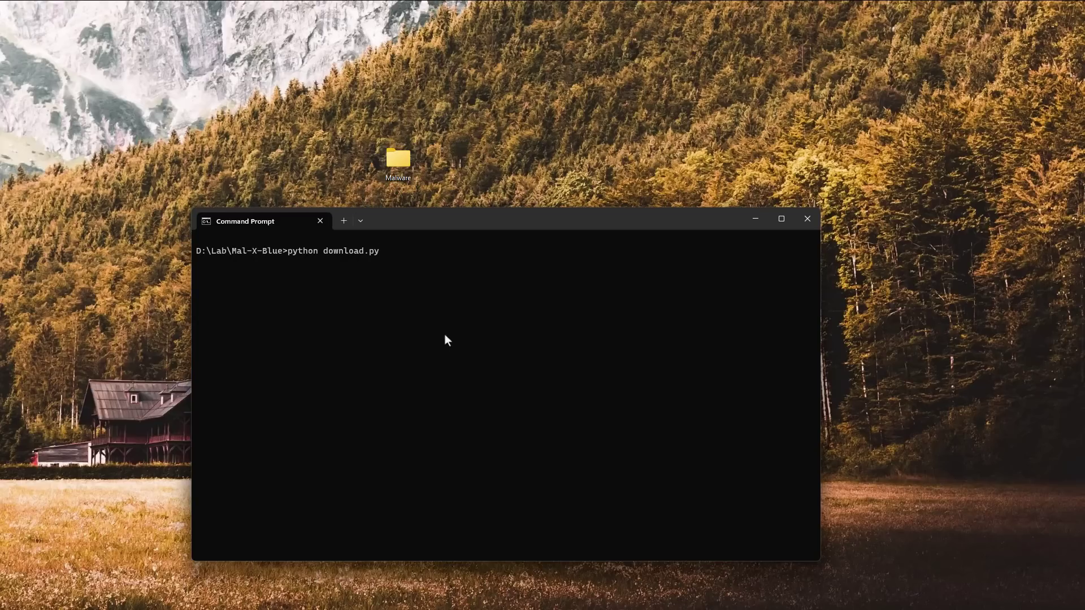
- Run python download.py on the 100 URLs, dismiss Guardio's 5.exe block alert, and open the Malware folder
key("Return")
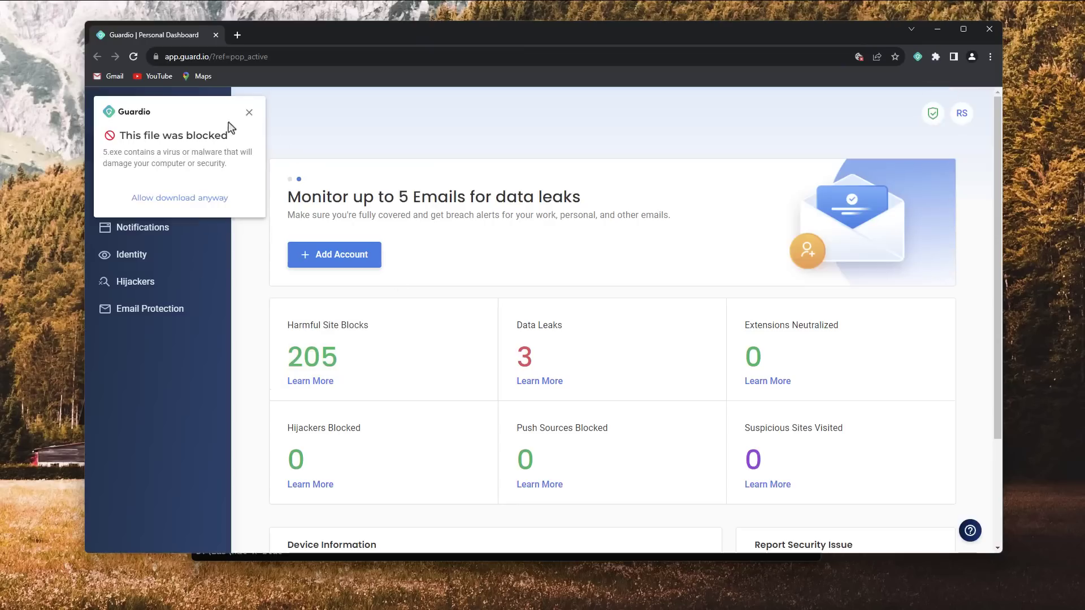
left_click(249, 112)
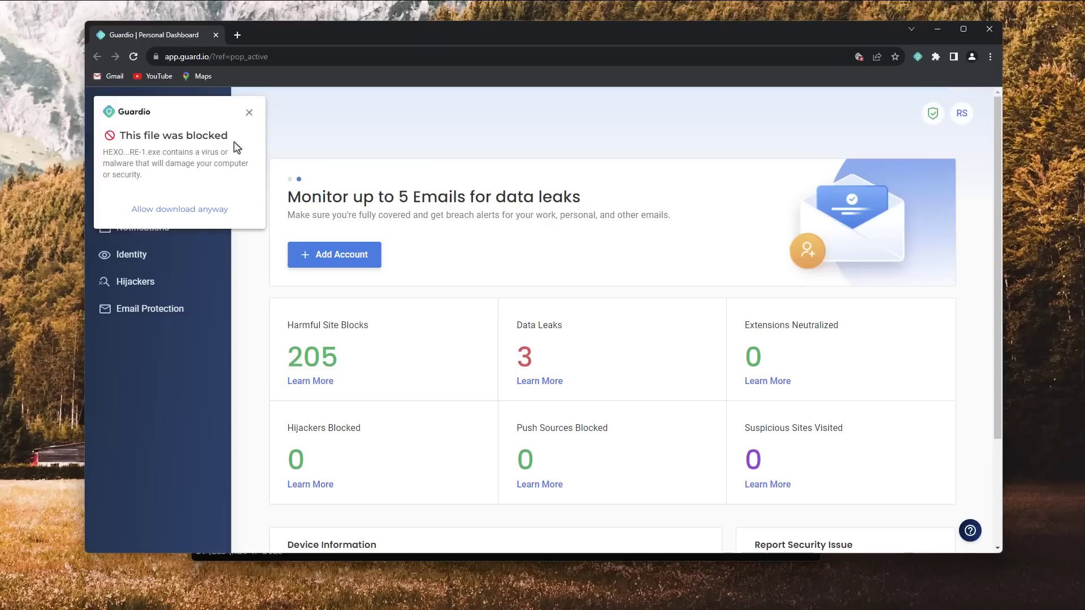
left_click(937, 29)
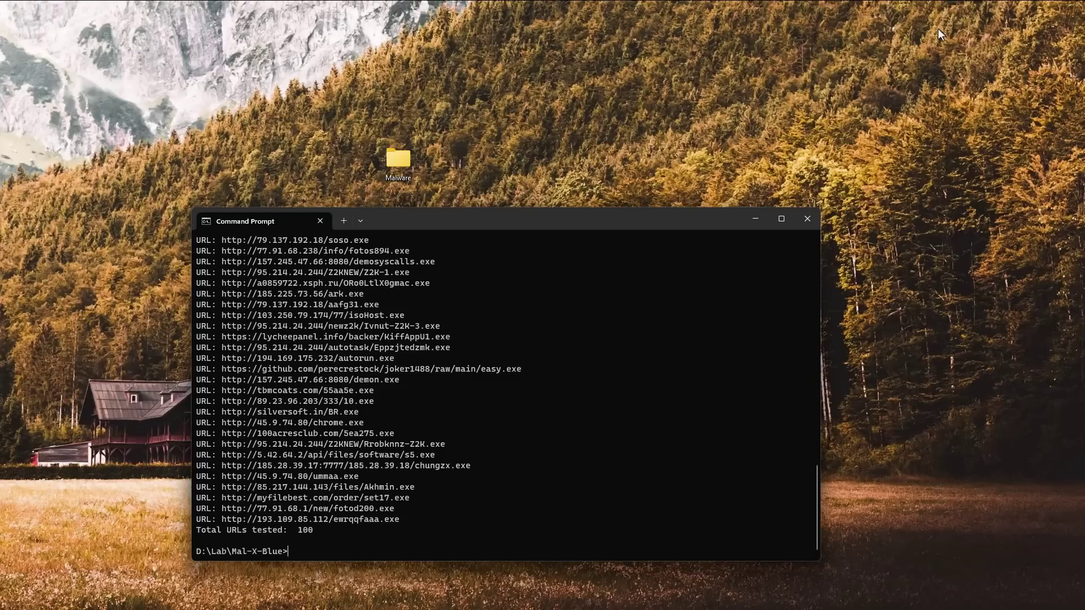
double_click(408, 156)
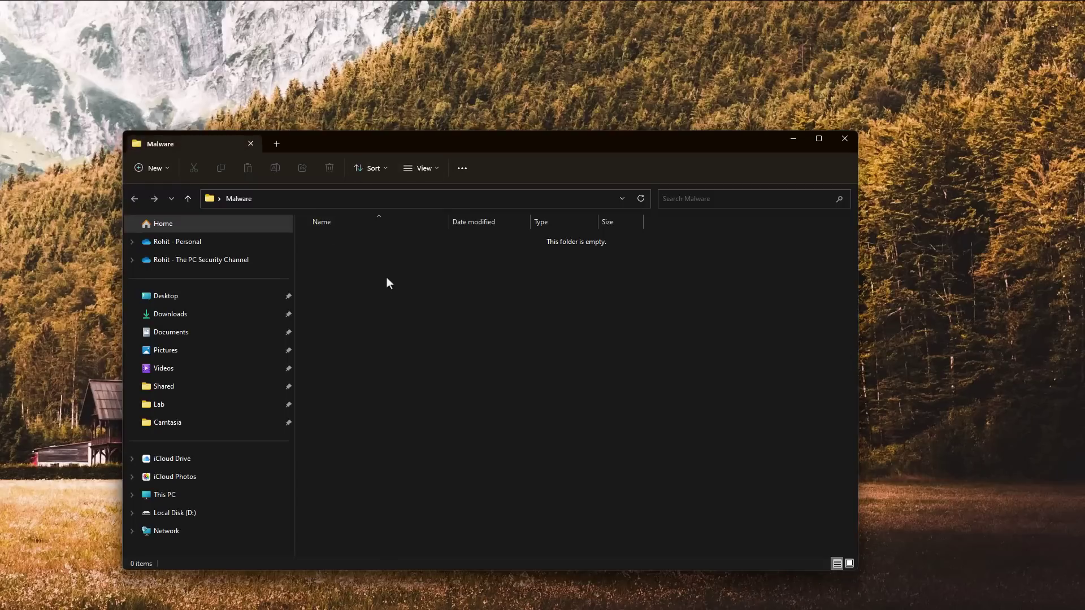
left_click(249, 139)
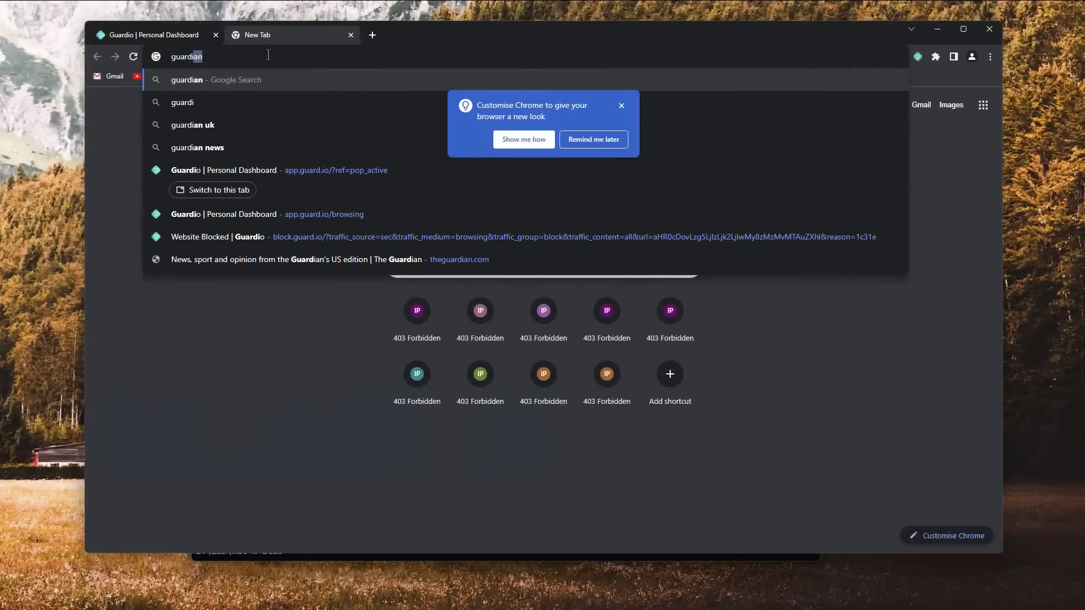
- Load guard.io/pcsecurity in a new tab, then return to the Guardio Personal Dashboard tab
key("BackSpace")
key("BackSpace")
type(".")
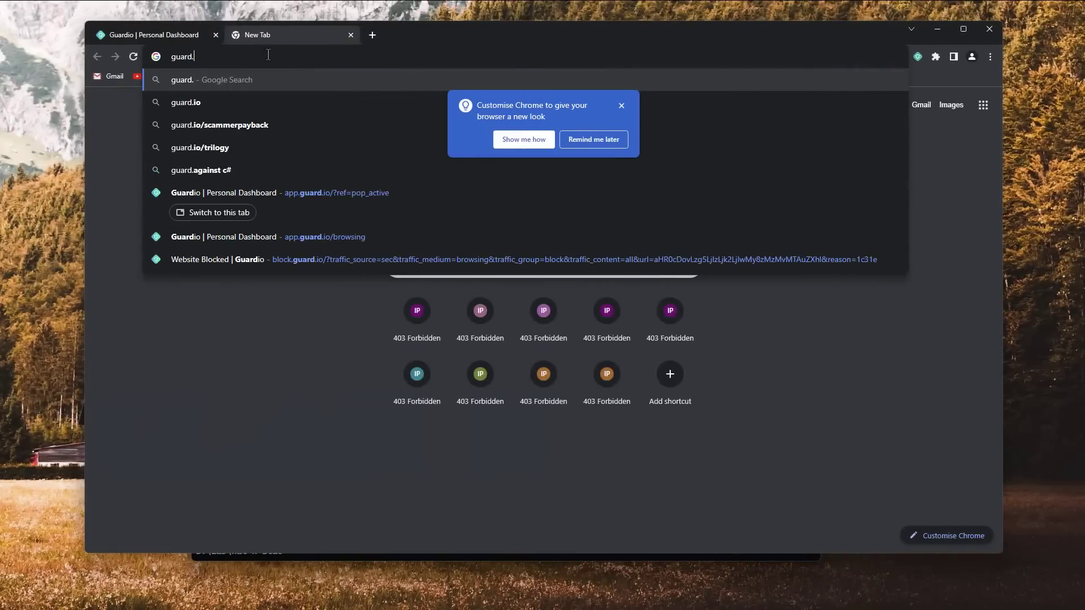
type("io/pcsecui")
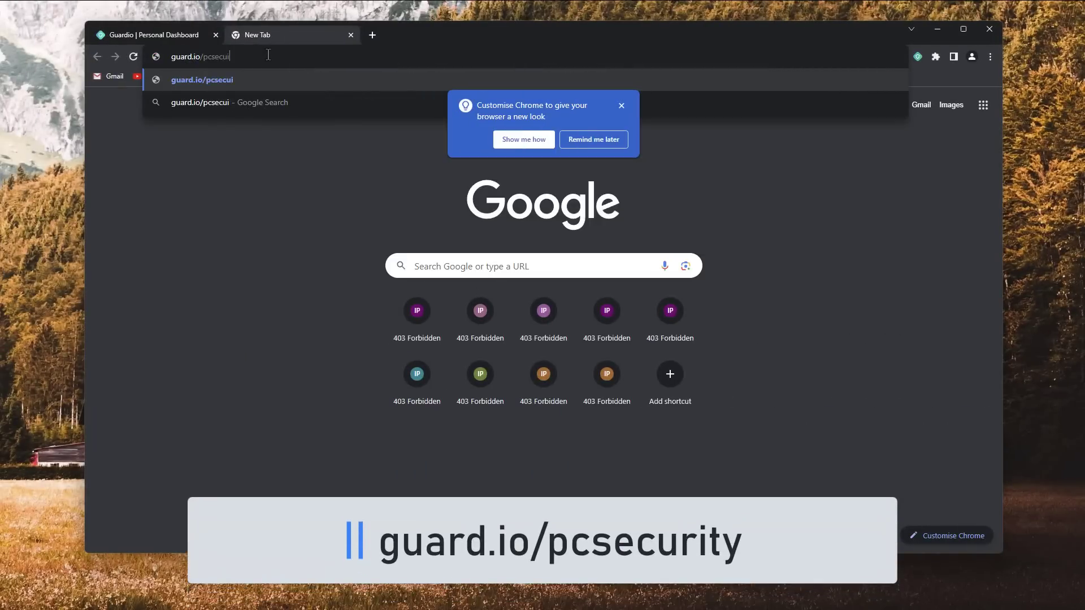
key("BackSpace")
type("rity")
key("Return")
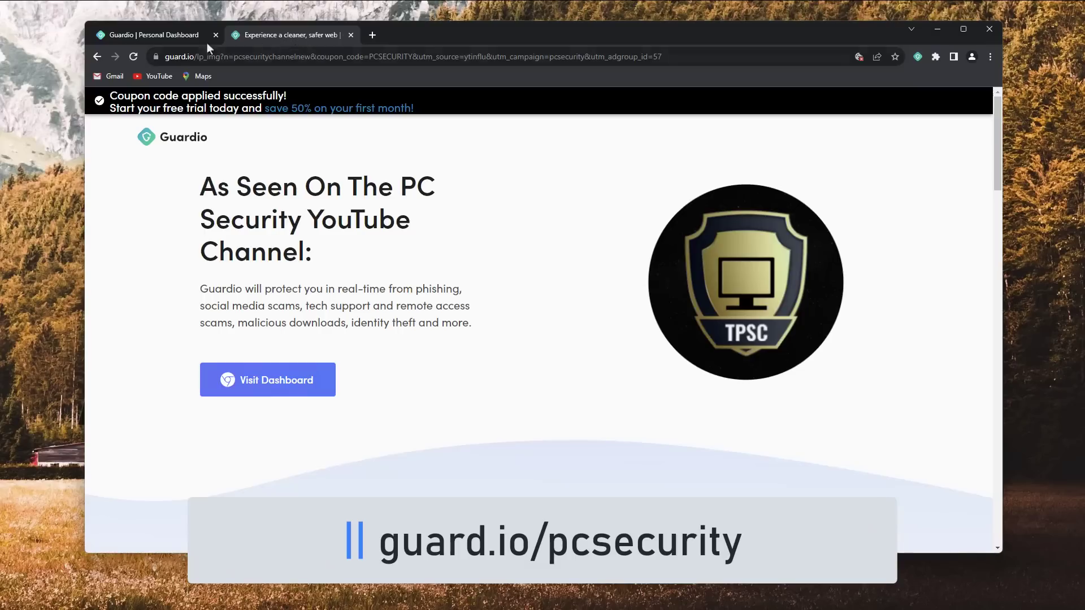
left_click(186, 38)
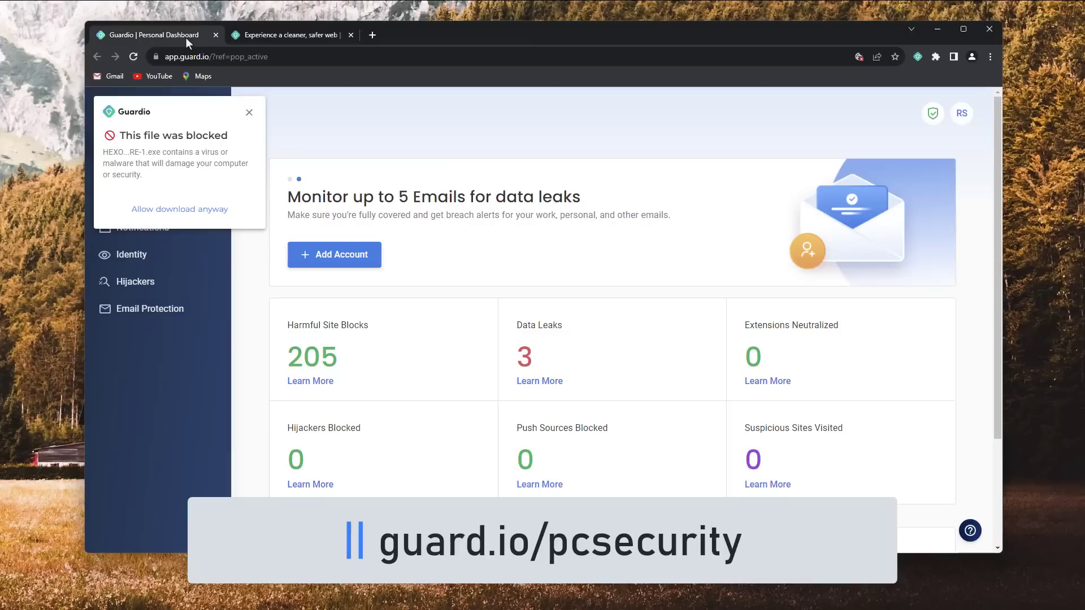